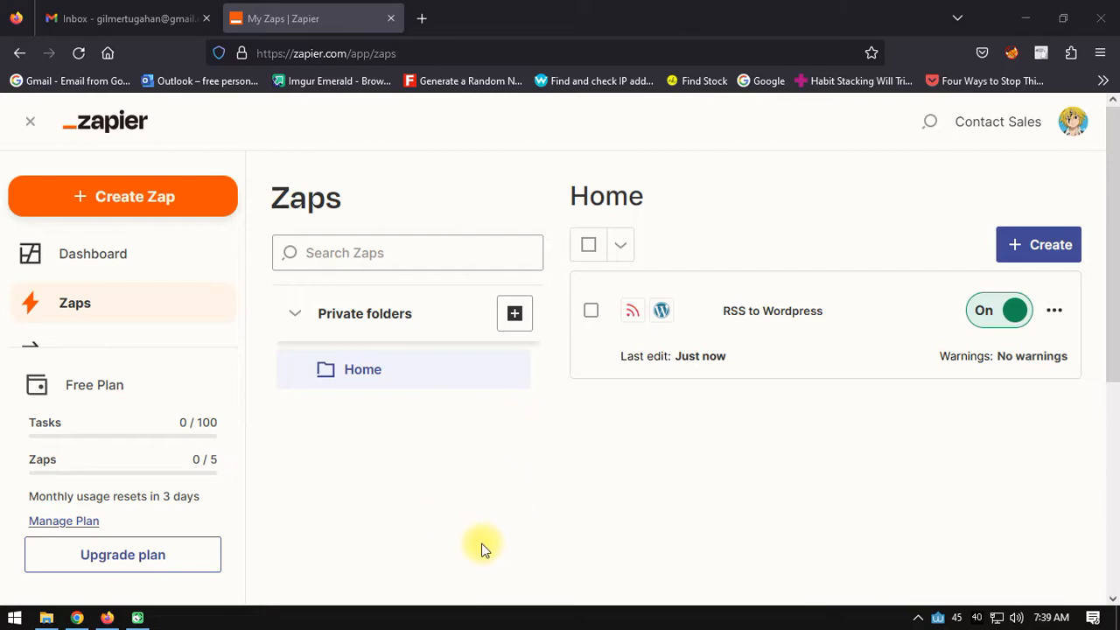
# Step: Create a new Zap and choose RSS by Zapier as its trigger app
pyautogui.click(133, 202)
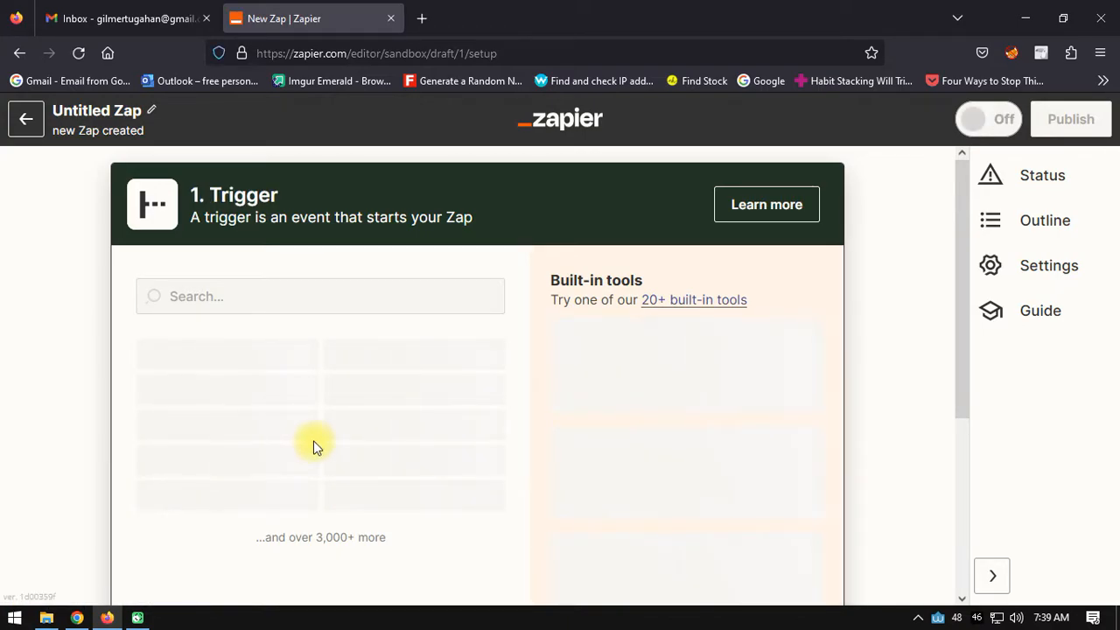
pyautogui.scroll(-2, 337, 407)
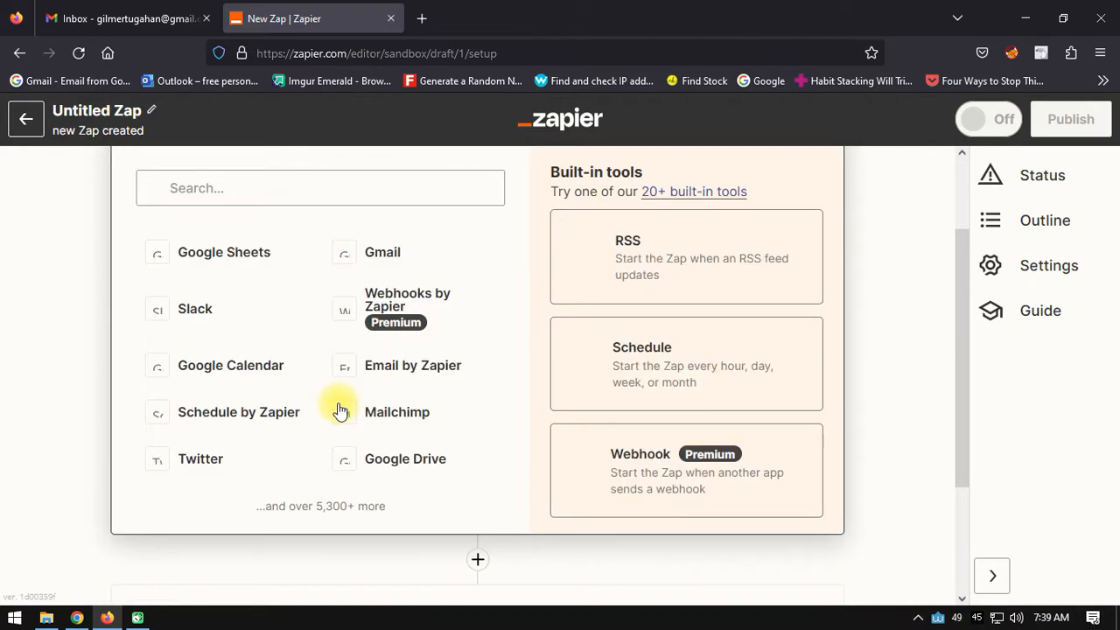
pyautogui.scroll(2, 305, 405)
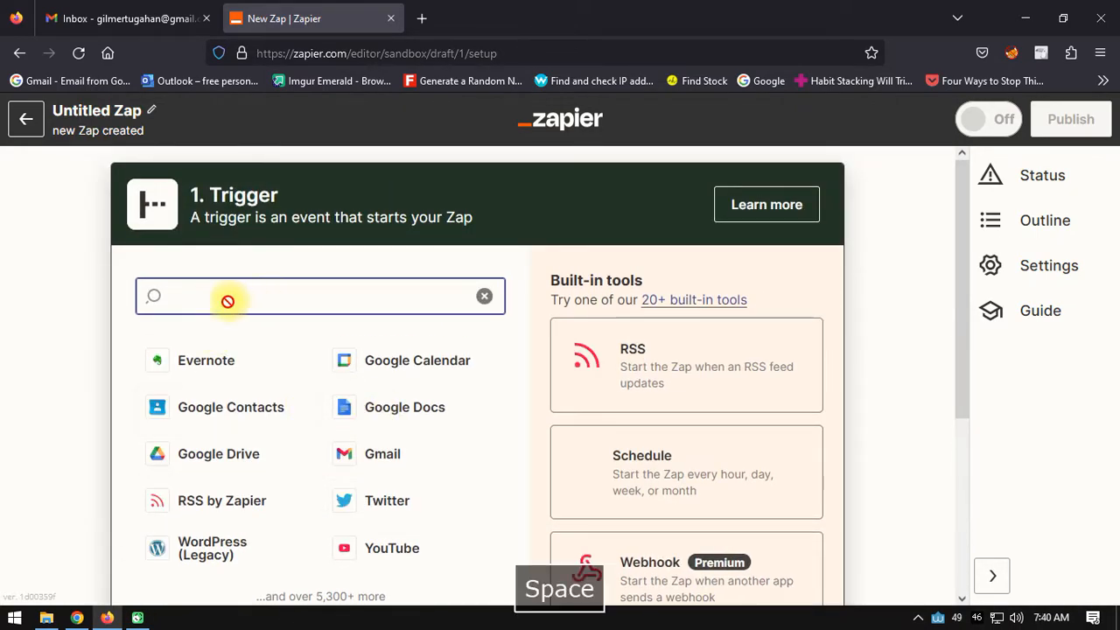
pyautogui.press('BackSpace')
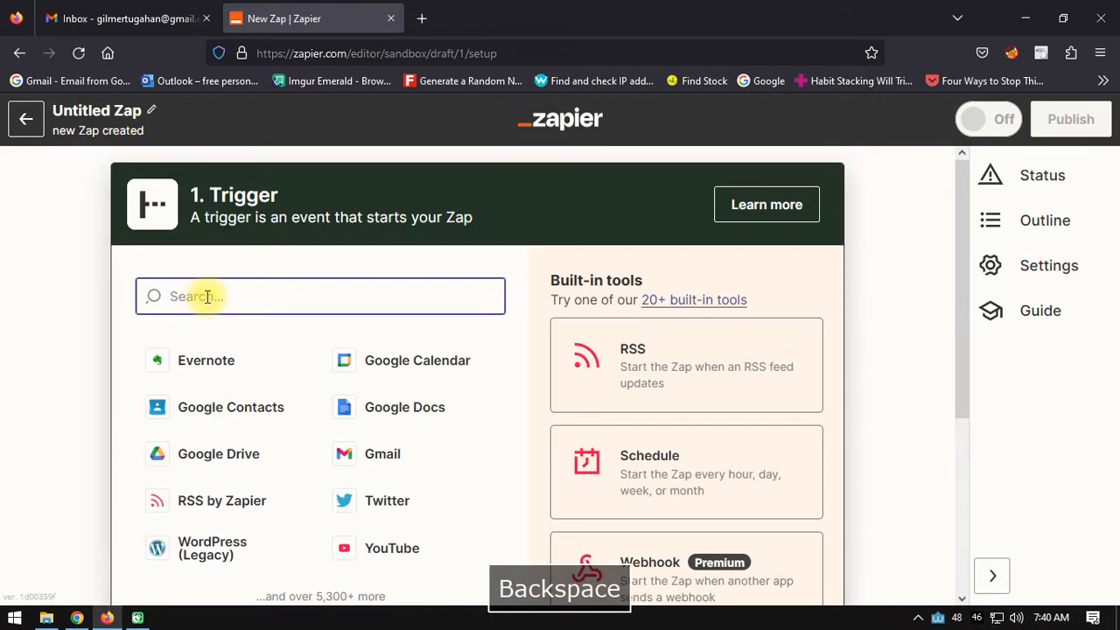
pyautogui.write('rss')
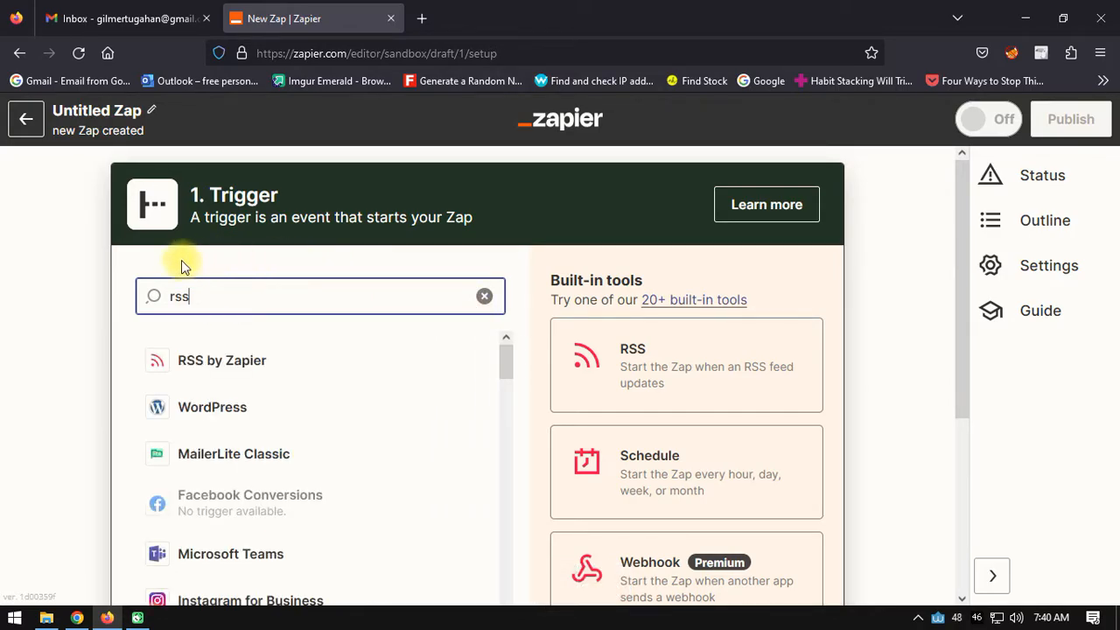
pyautogui.click(210, 358)
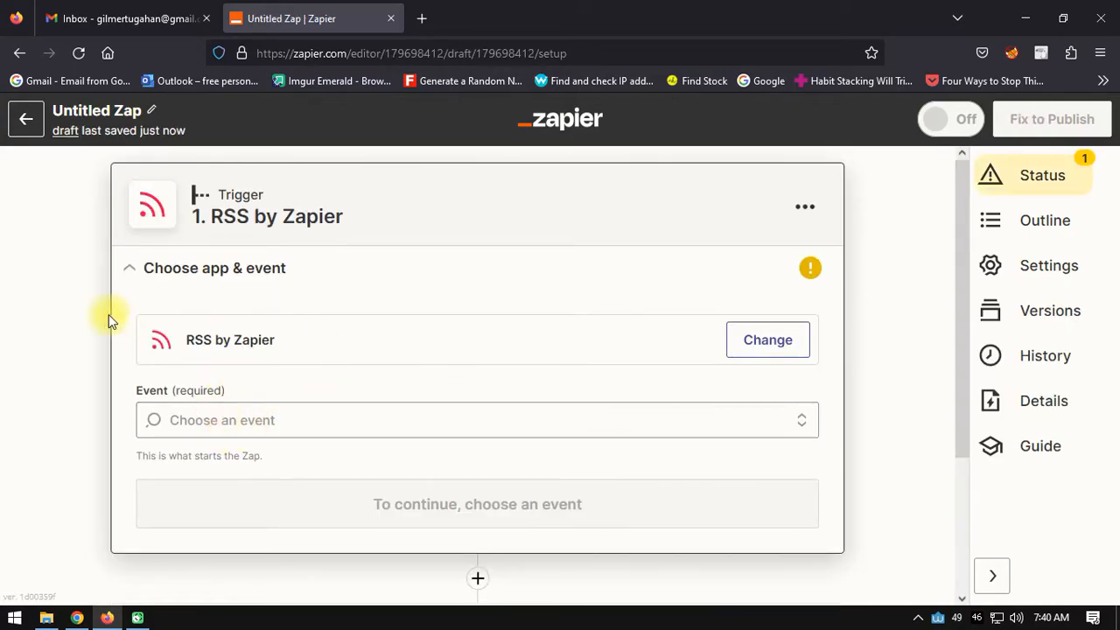
# Step: Set the RSS trigger event to New Item in Feed and continue to the trigger setup
pyautogui.scroll(-2, 262, 337)
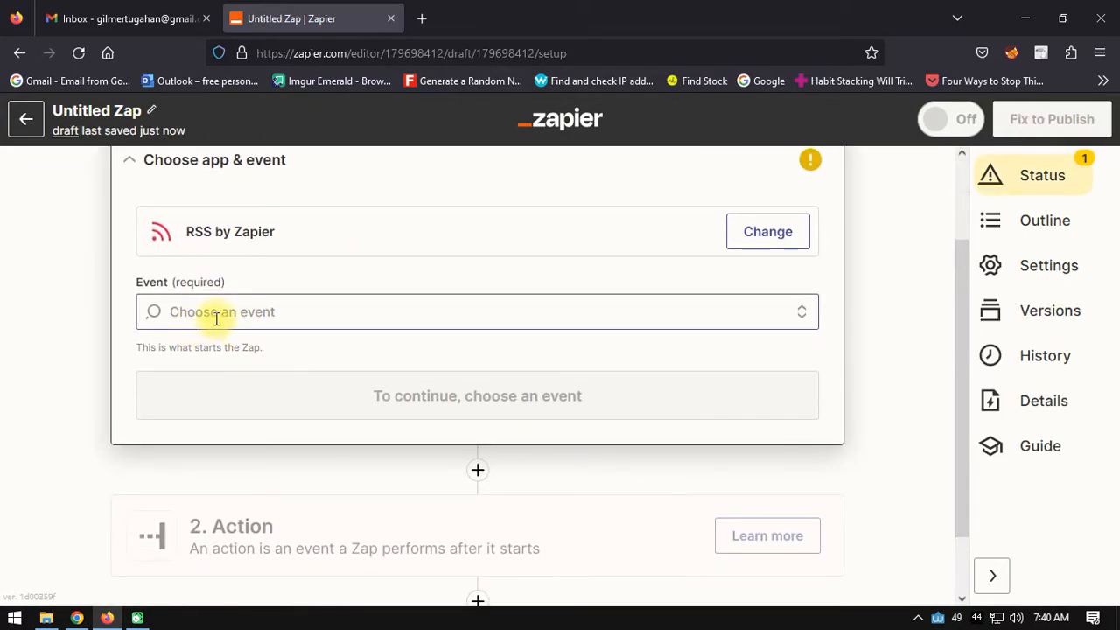
pyautogui.click(216, 313)
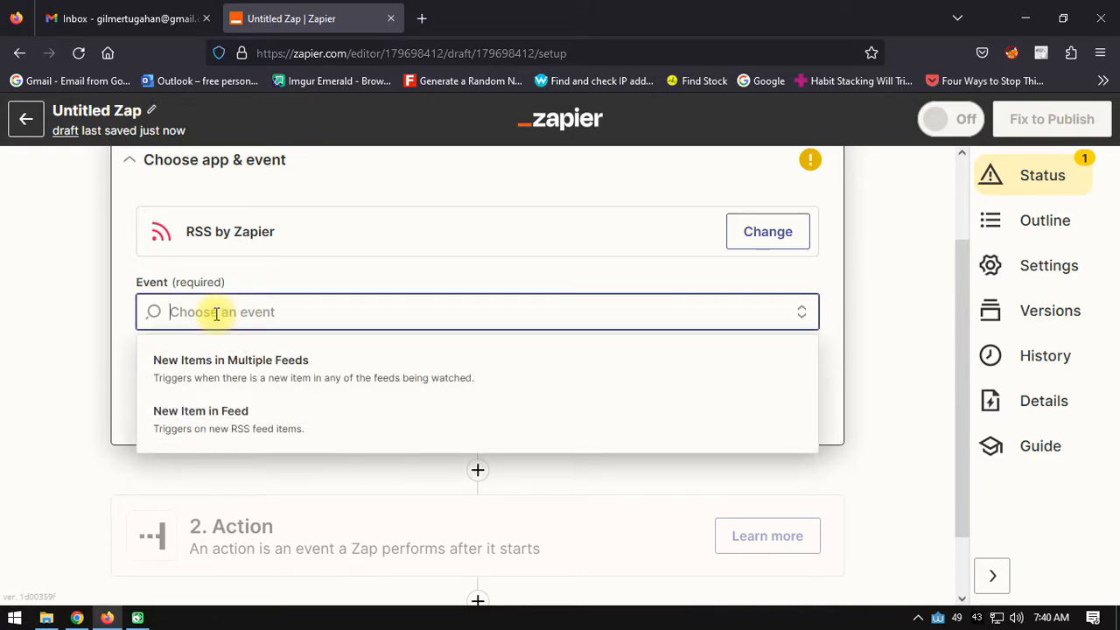
pyautogui.click(199, 423)
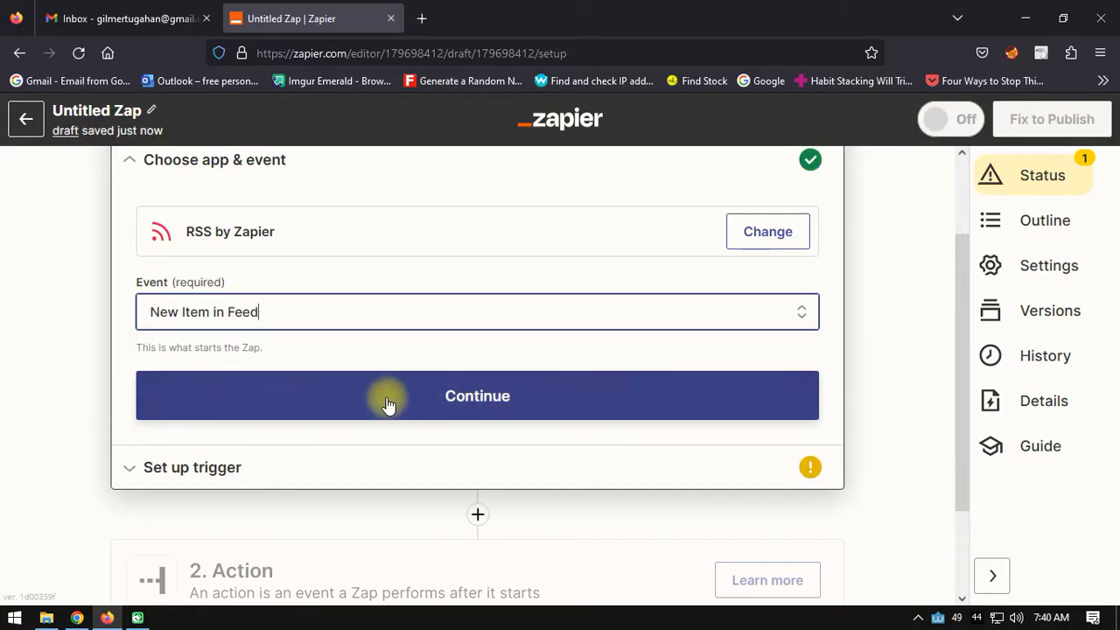
pyautogui.click(477, 398)
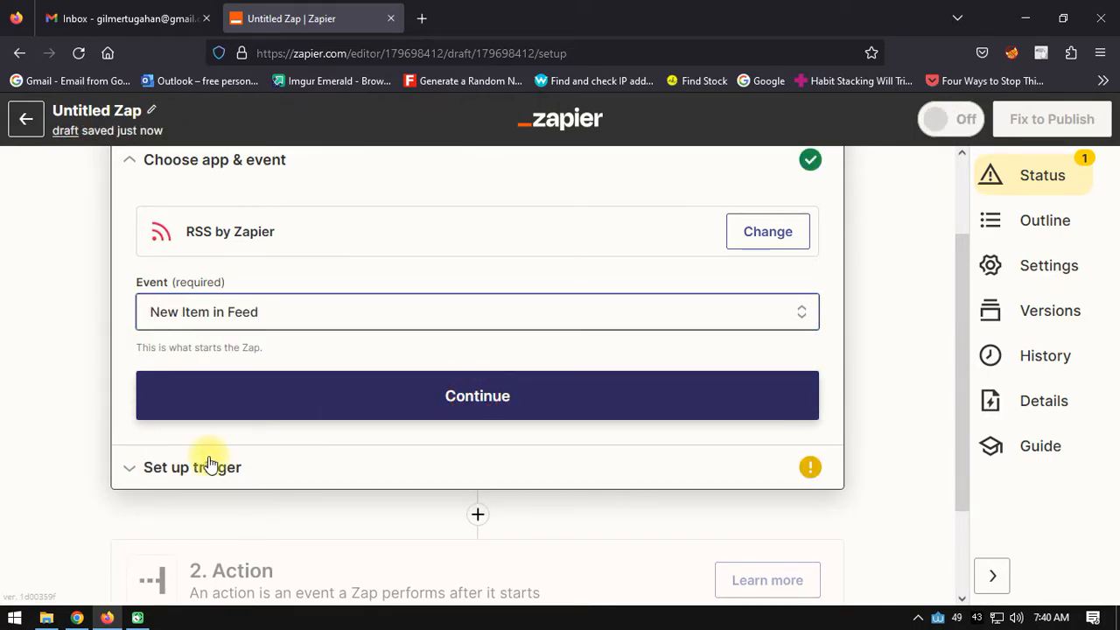
pyautogui.click(156, 288)
pyautogui.click(78, 619)
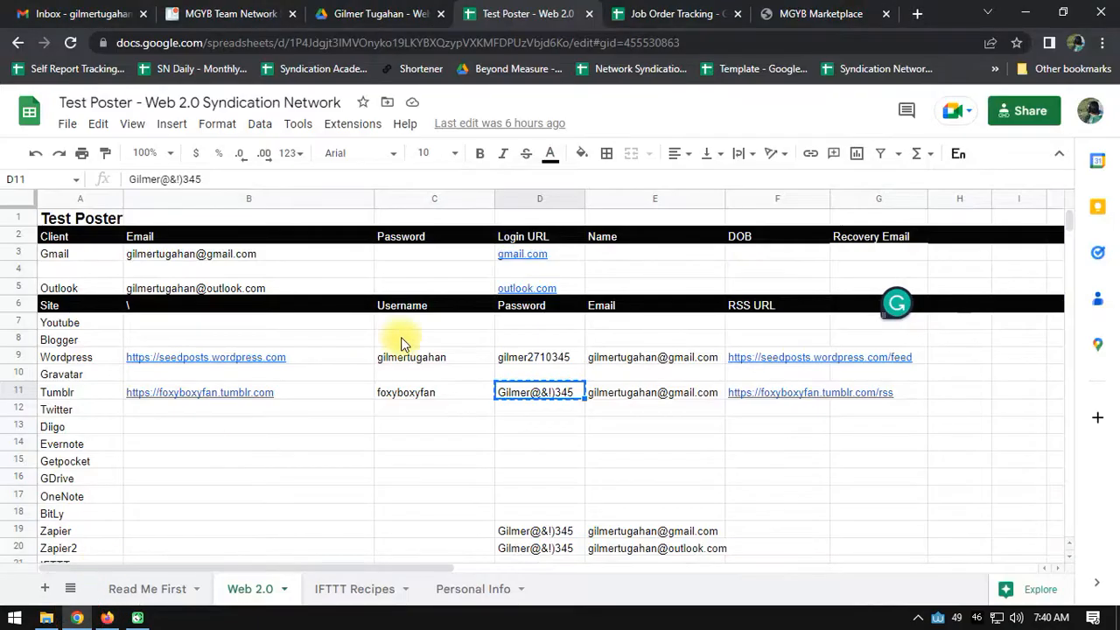
pyautogui.click(357, 589)
pyautogui.hotkey('ctrl', 'c')
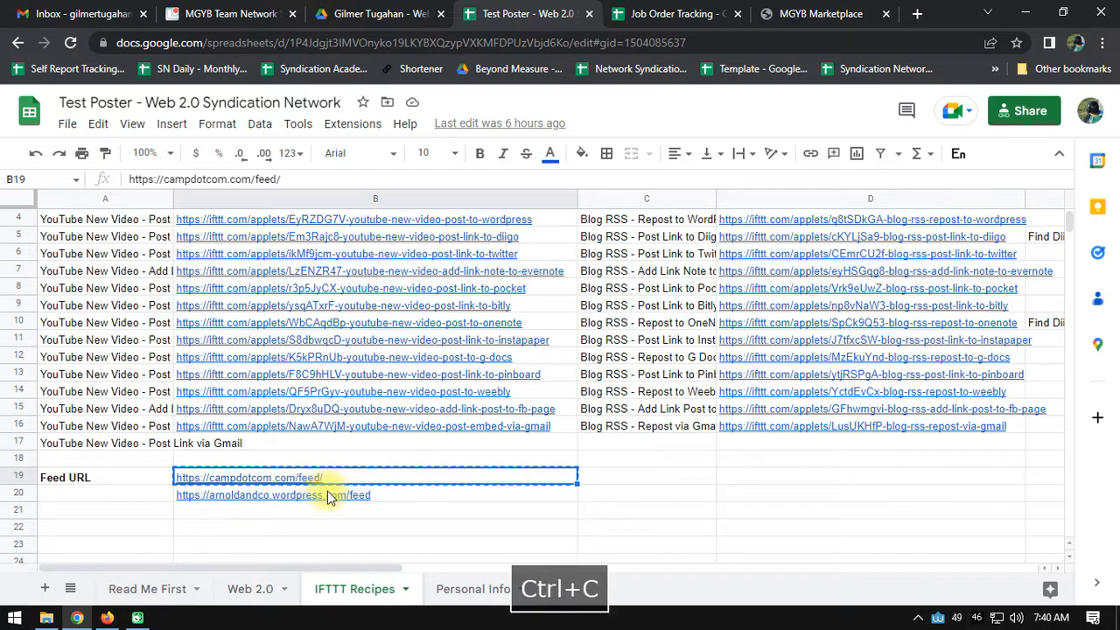
pyautogui.hotkey('alt', 'Tab')
pyautogui.click(207, 293)
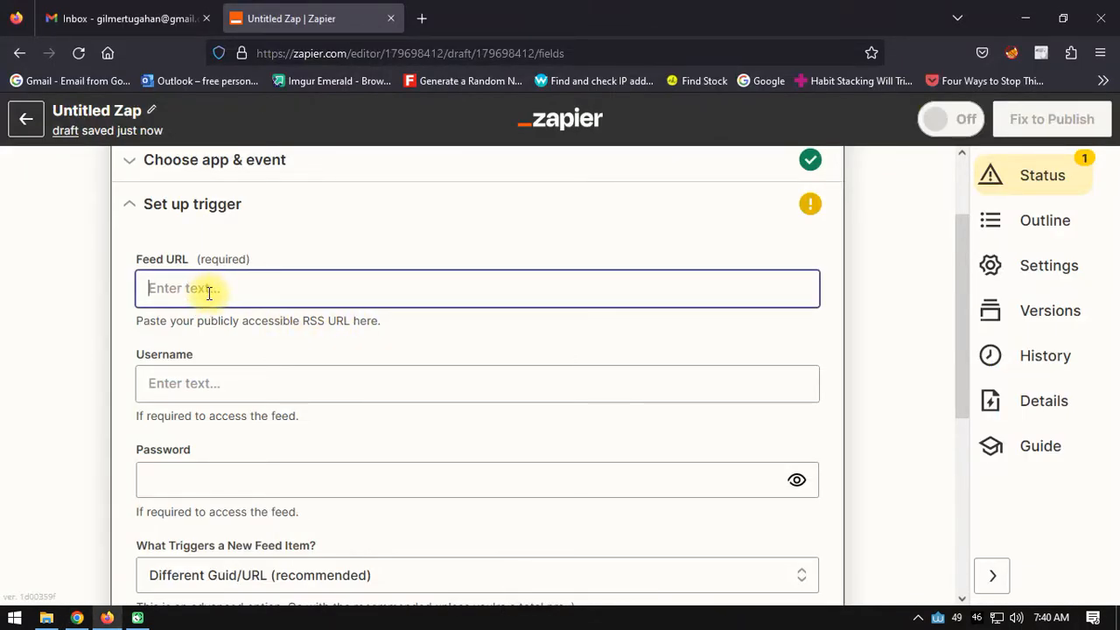
pyautogui.hotkey('ctrl', 'v')
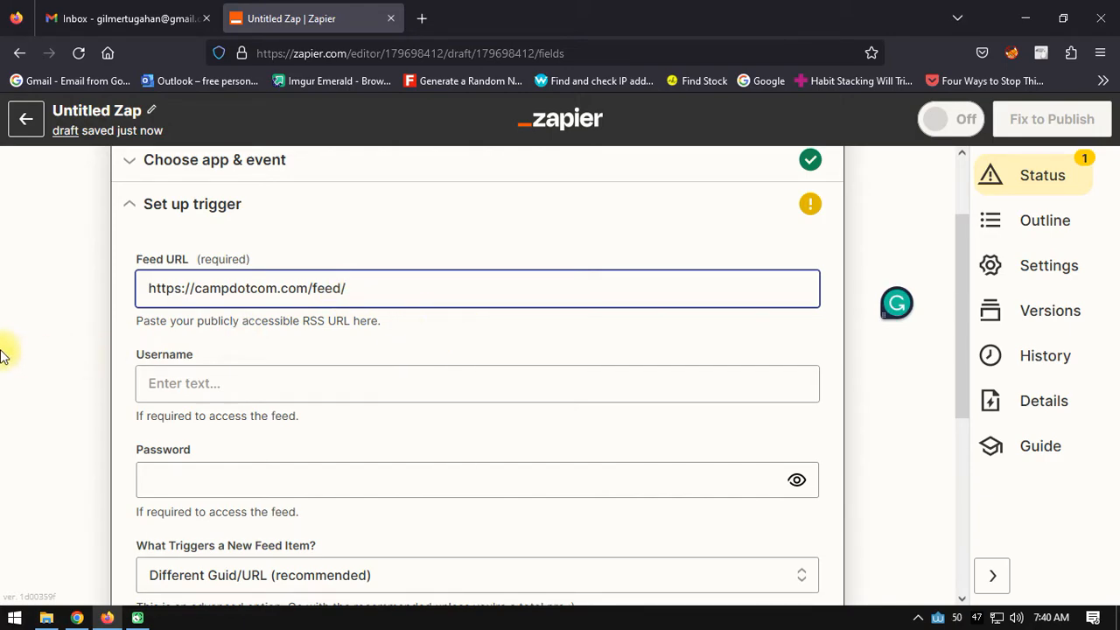
pyautogui.click(24, 338)
pyautogui.scroll(-1, 26, 306)
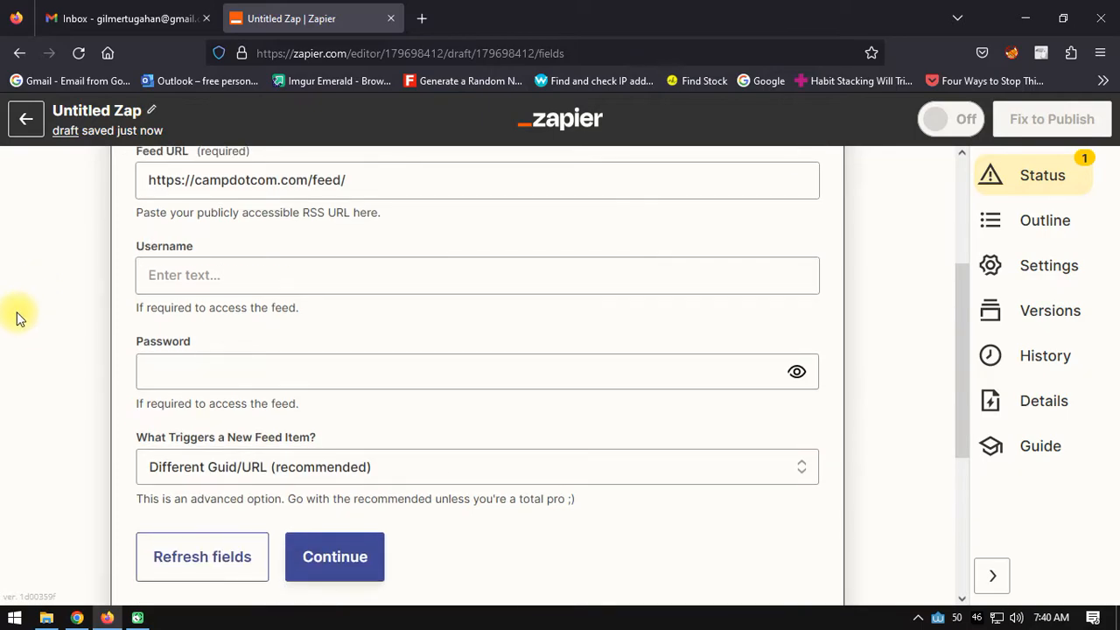
pyautogui.scroll(-1, 7, 305)
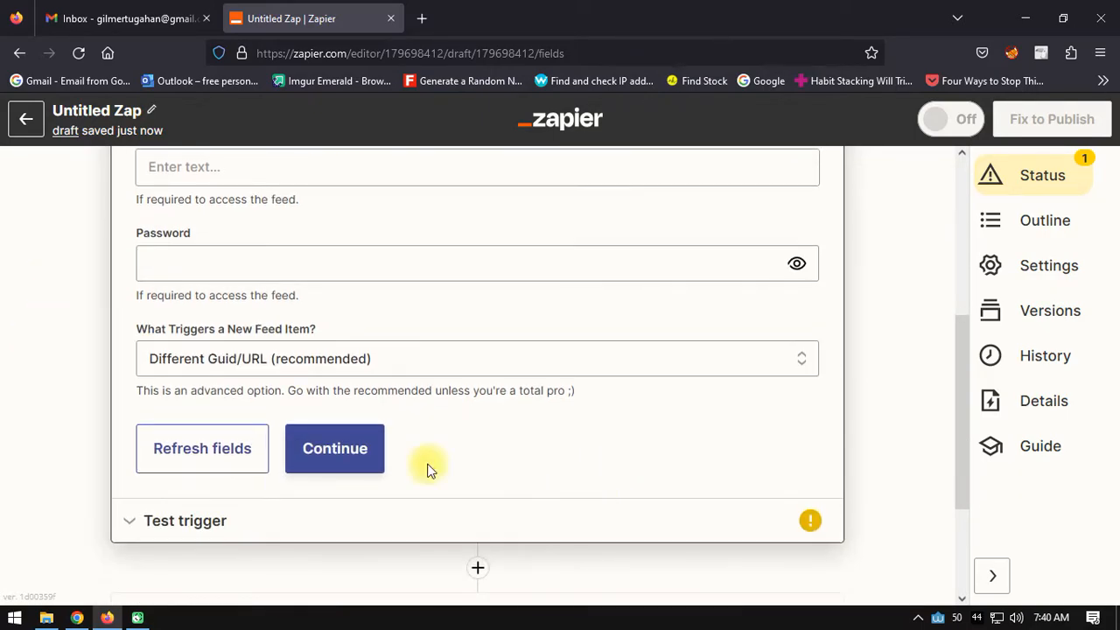
pyautogui.click(332, 450)
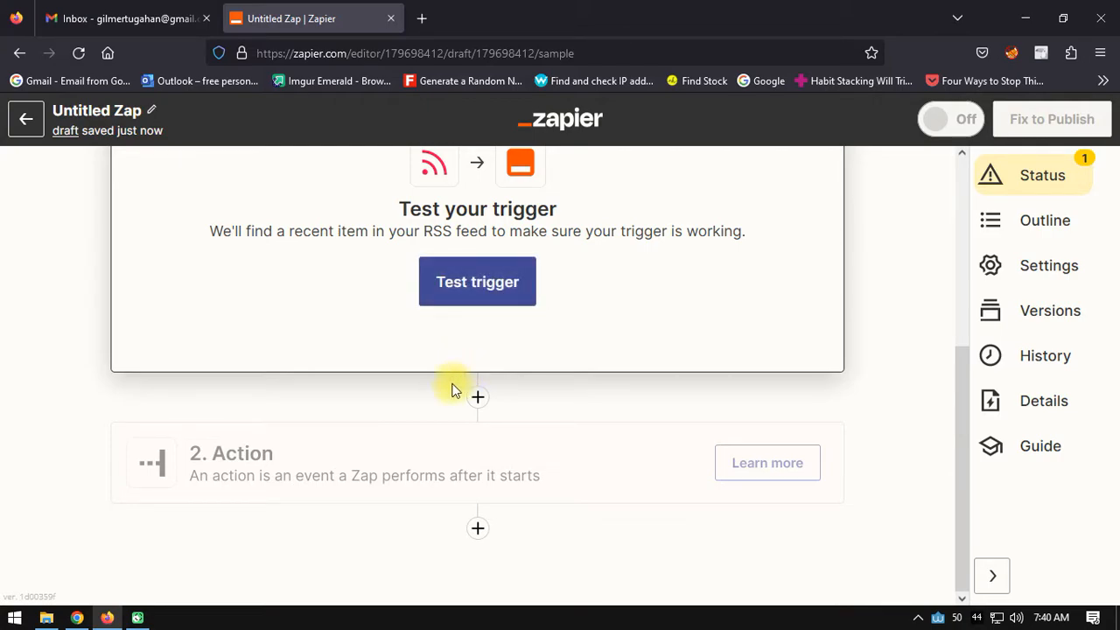
# Step: Test the RSS trigger with a recent feed item and continue to the action step
pyautogui.scroll(3, 228, 357)
pyautogui.click(520, 494)
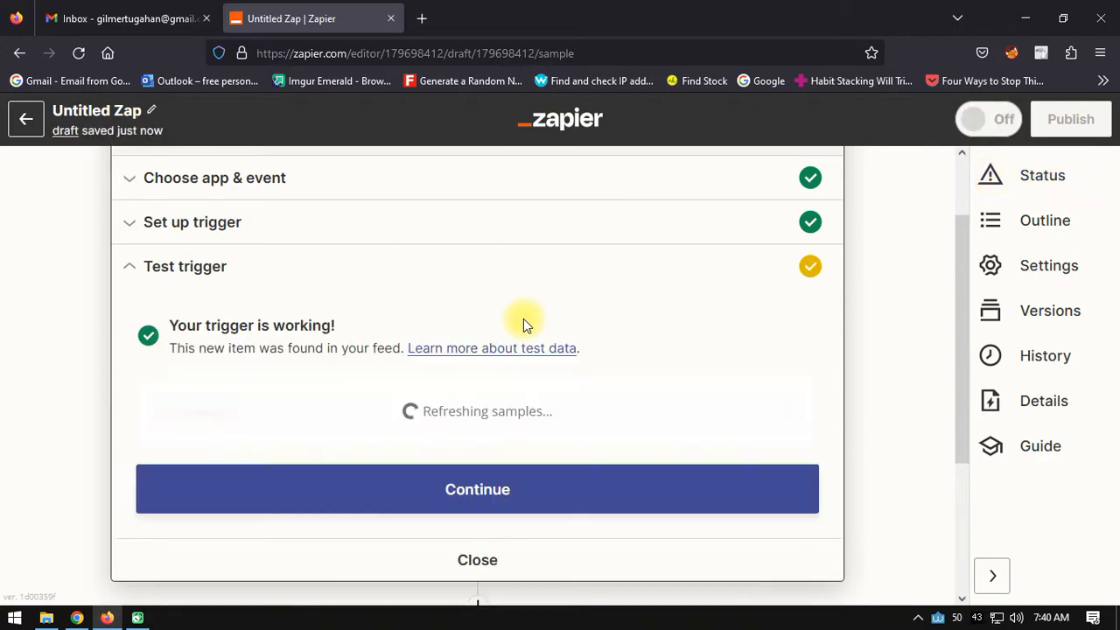
pyautogui.scroll(-5, 5, 376)
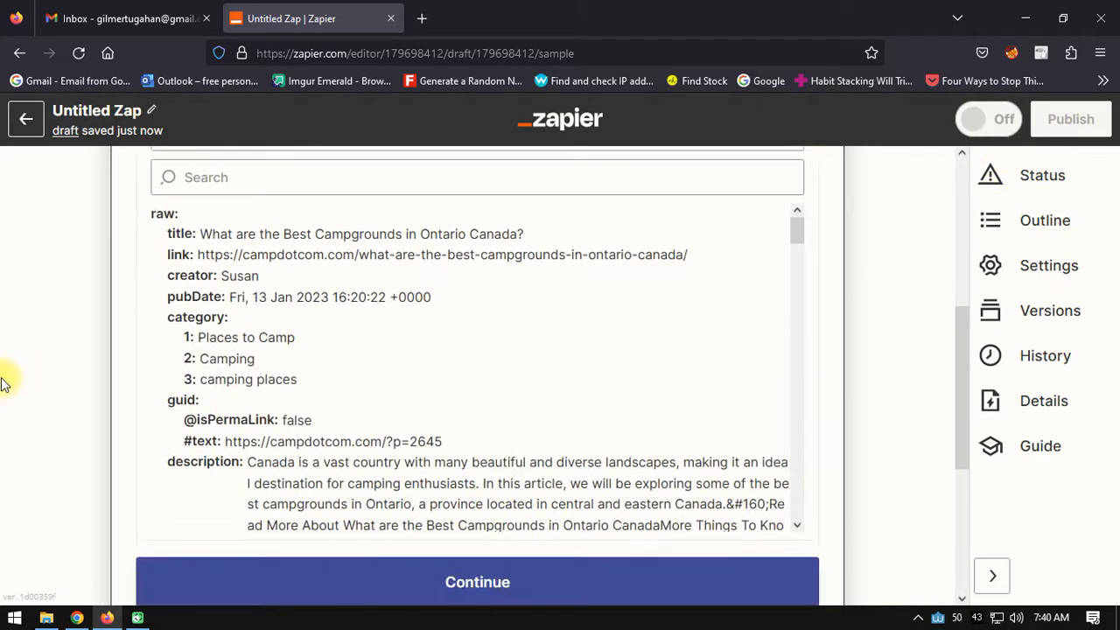
pyautogui.click(525, 424)
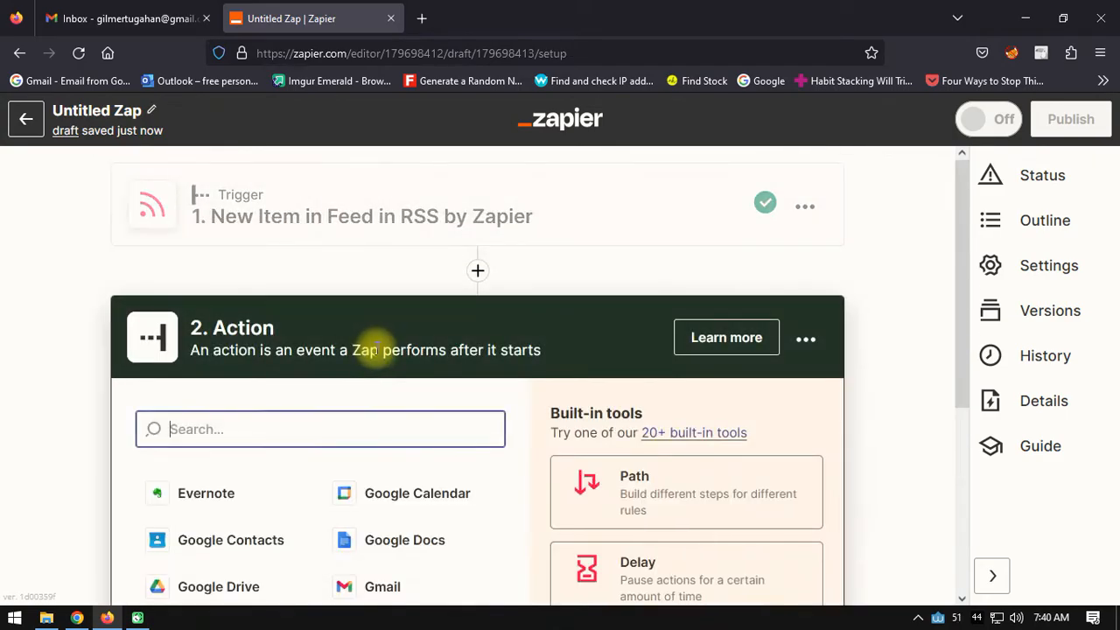
# Step: Search the action apps and choose Tumblr for the Zap's second step
pyautogui.scroll(-1, 512, 273)
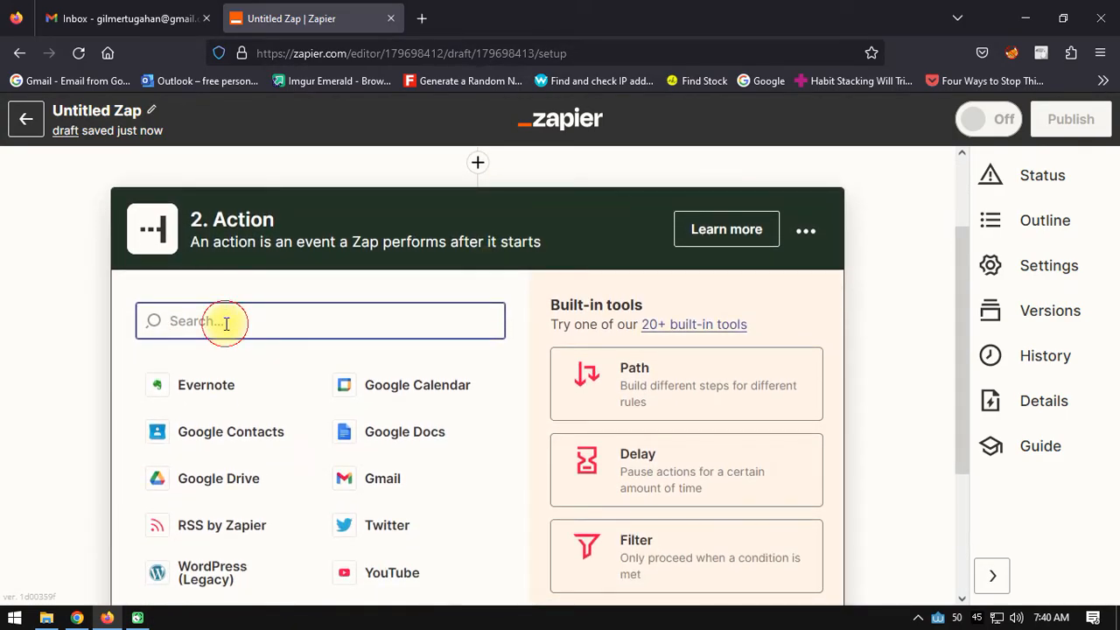
pyautogui.write('tubmlr')
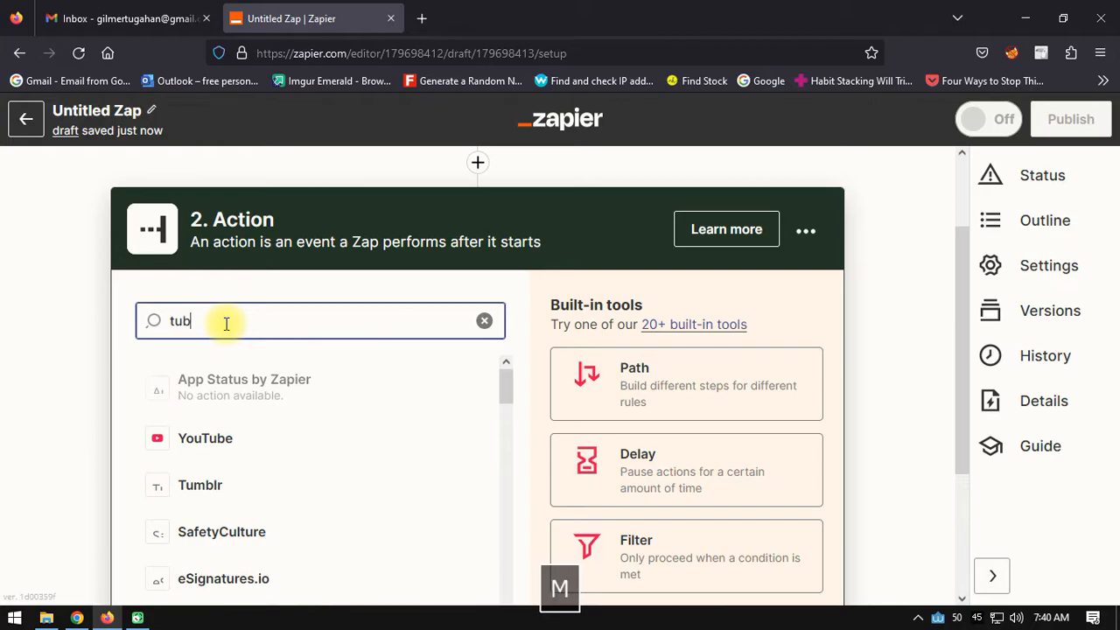
pyautogui.press('BackSpace')
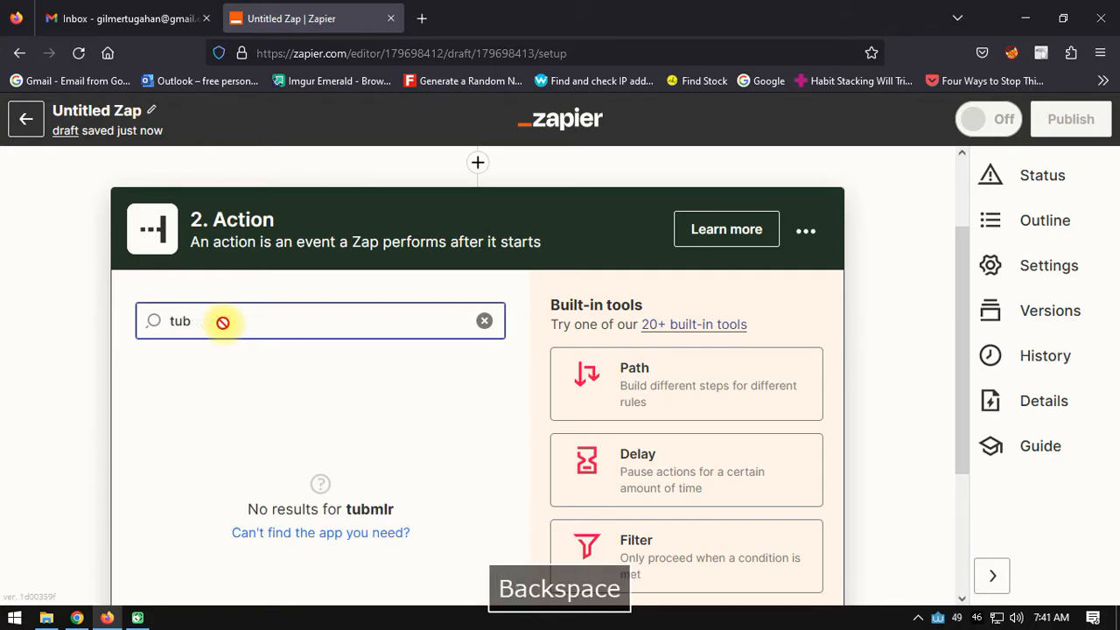
pyautogui.press('BackSpace')
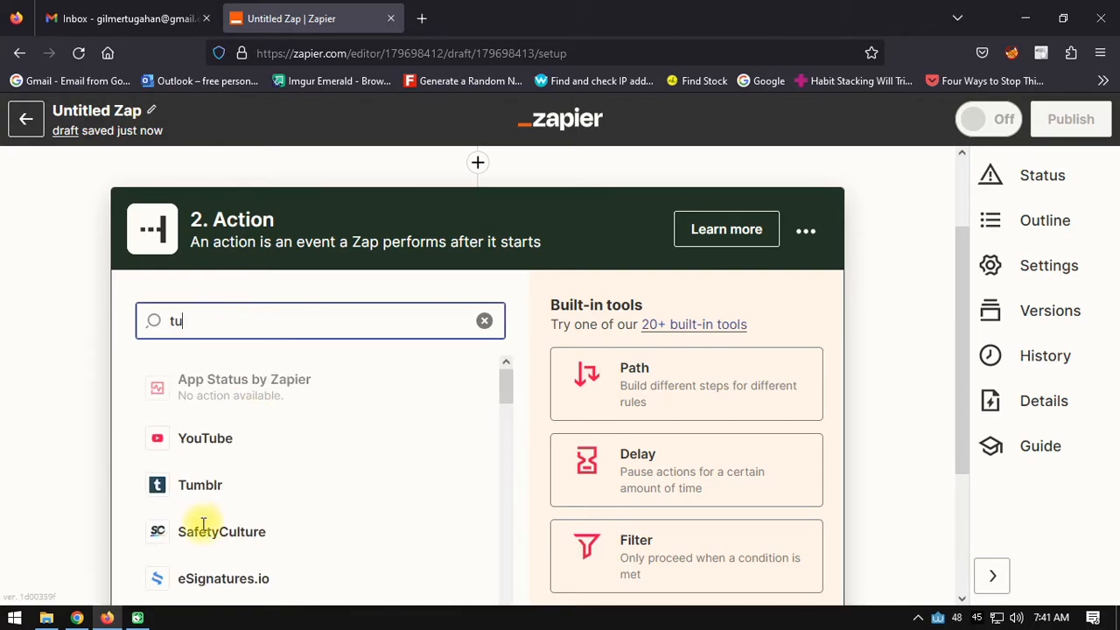
pyautogui.click(202, 488)
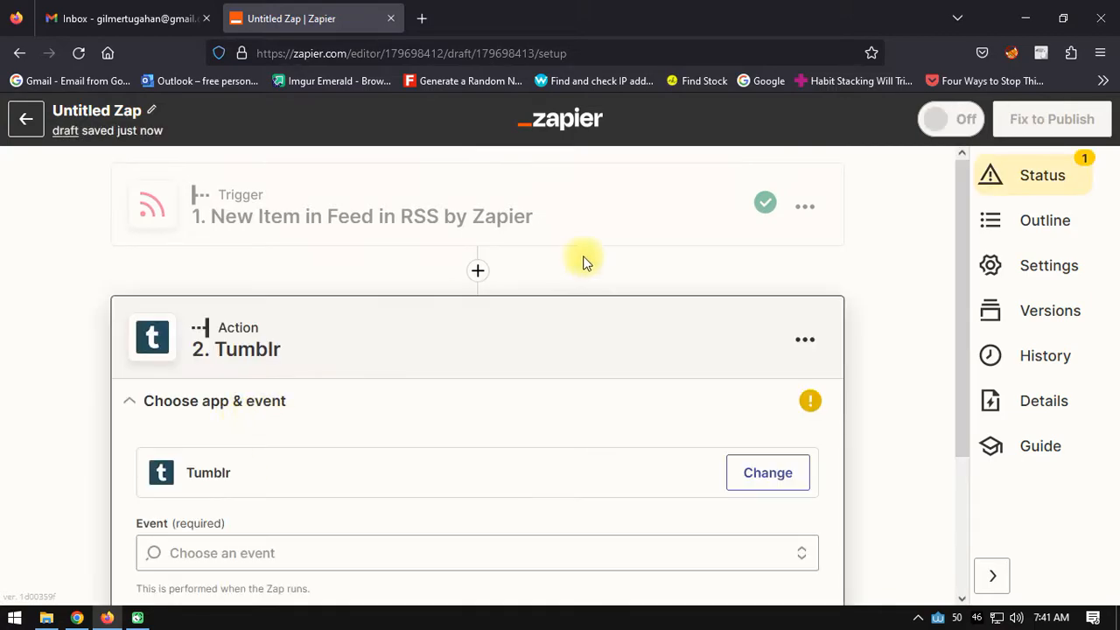
# Step: Set the Tumblr action event to Create Text Post and continue to the account choice
pyautogui.scroll(-1, 560, 274)
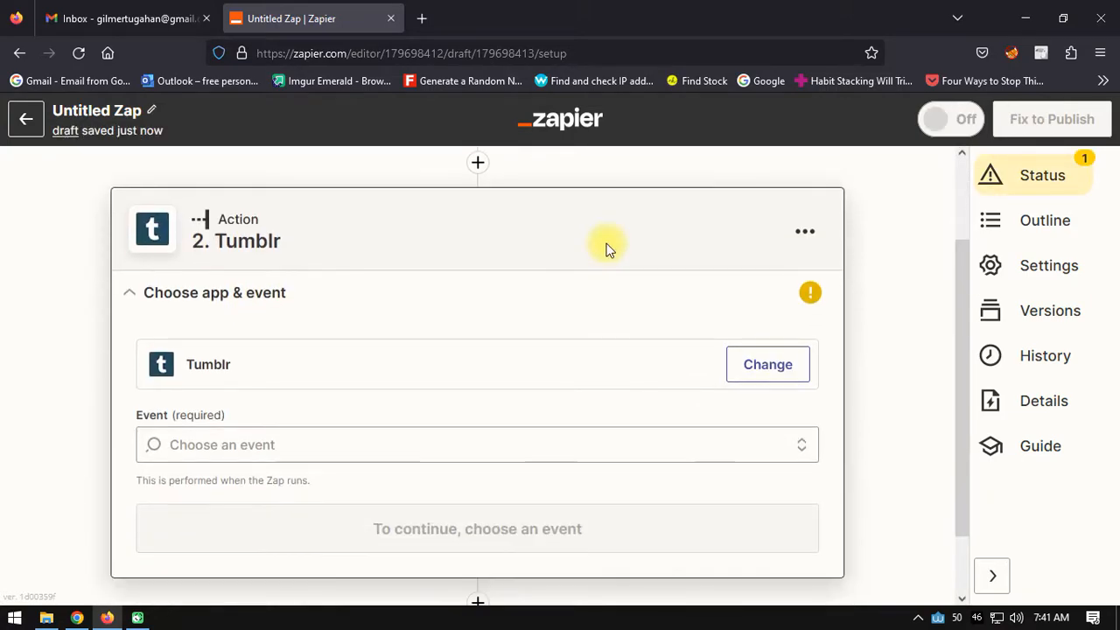
pyautogui.click(208, 449)
pyautogui.scroll(-1, 411, 411)
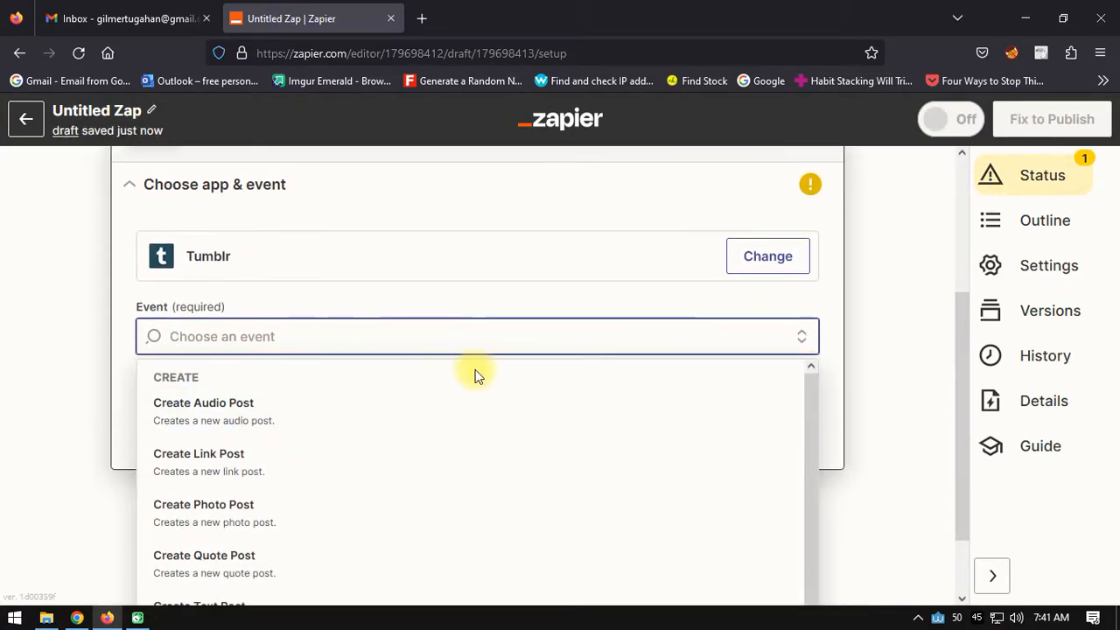
pyautogui.scroll(-1, 612, 415)
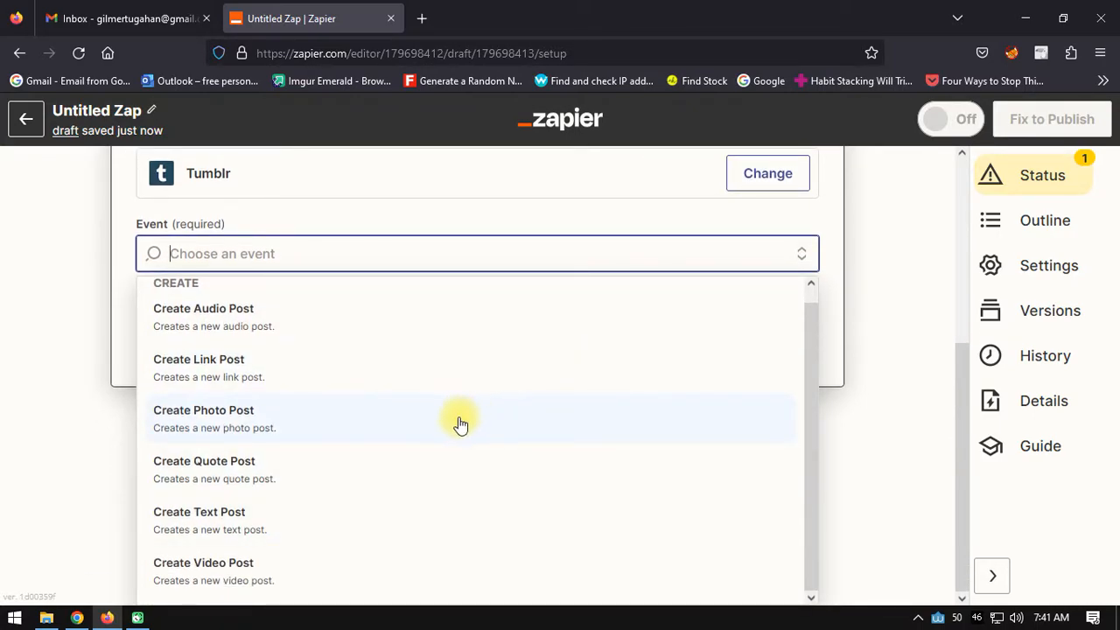
pyautogui.click(199, 521)
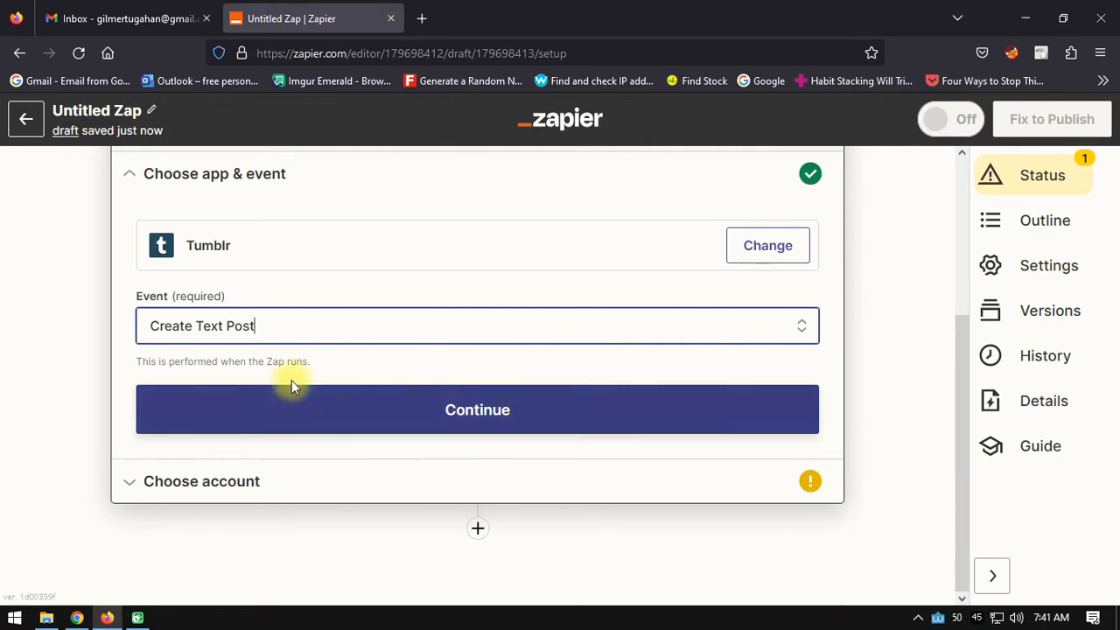
pyautogui.click(480, 414)
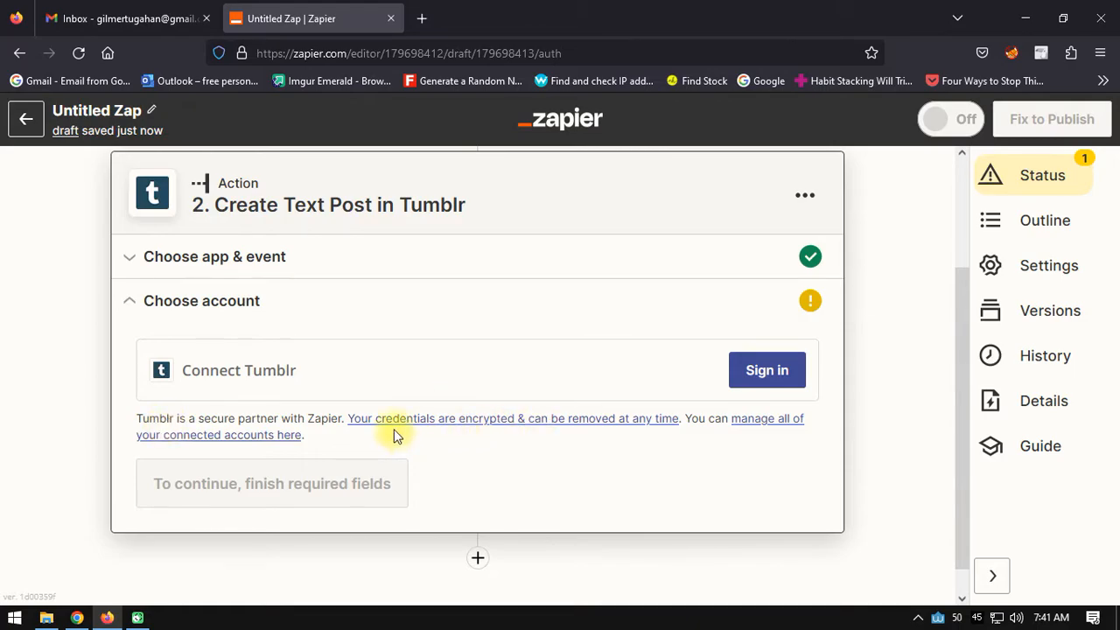
# Step: Connect the Tumblr account by granting Zapier read and write access, and continue to the action setup
pyautogui.click(766, 372)
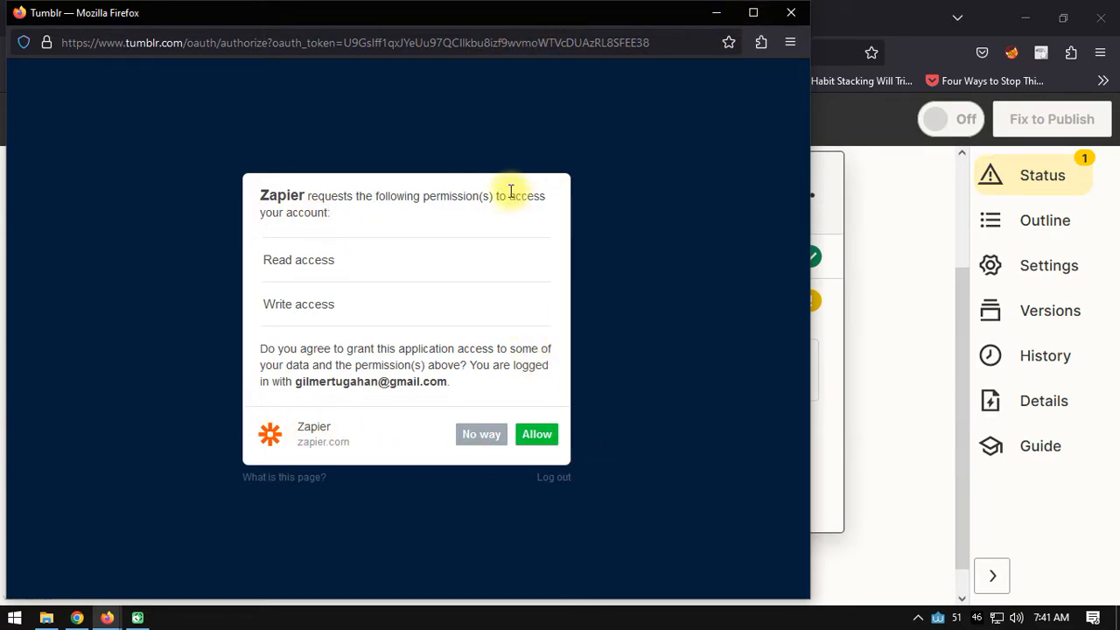
pyautogui.click(538, 436)
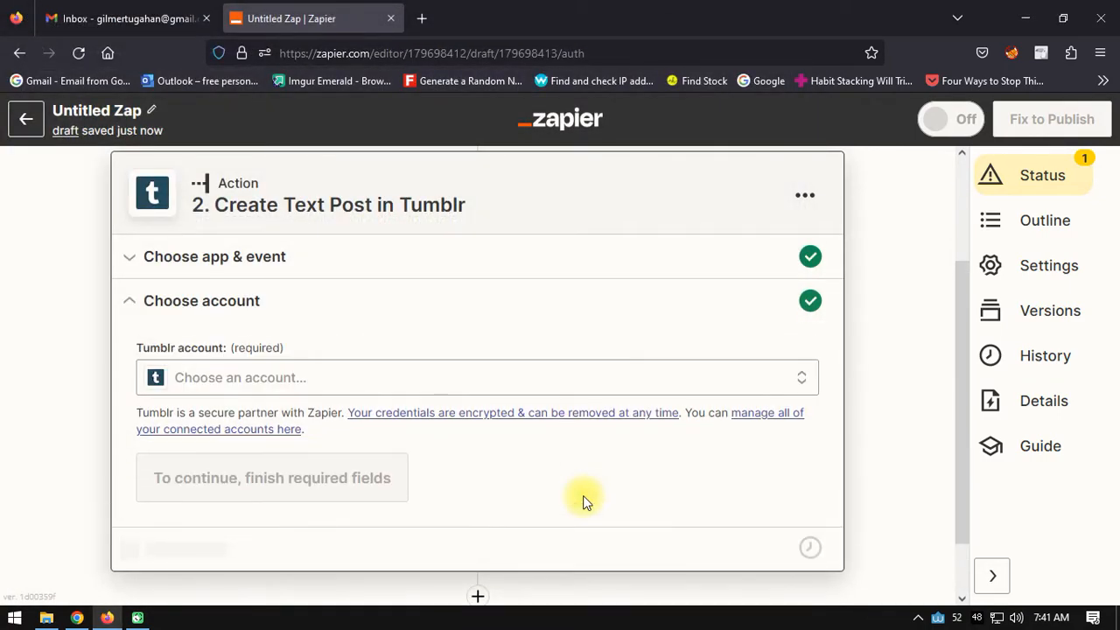
pyautogui.click(187, 418)
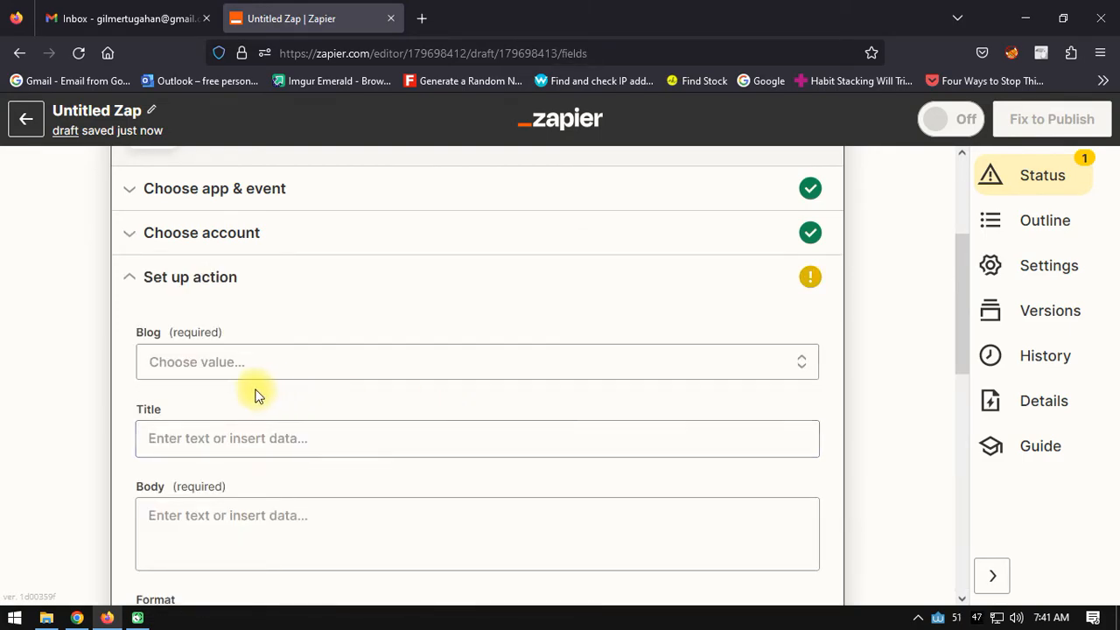
# Step: Select Foxy as the blog that receives the Tumblr text post
pyautogui.scroll(-1, 168, 336)
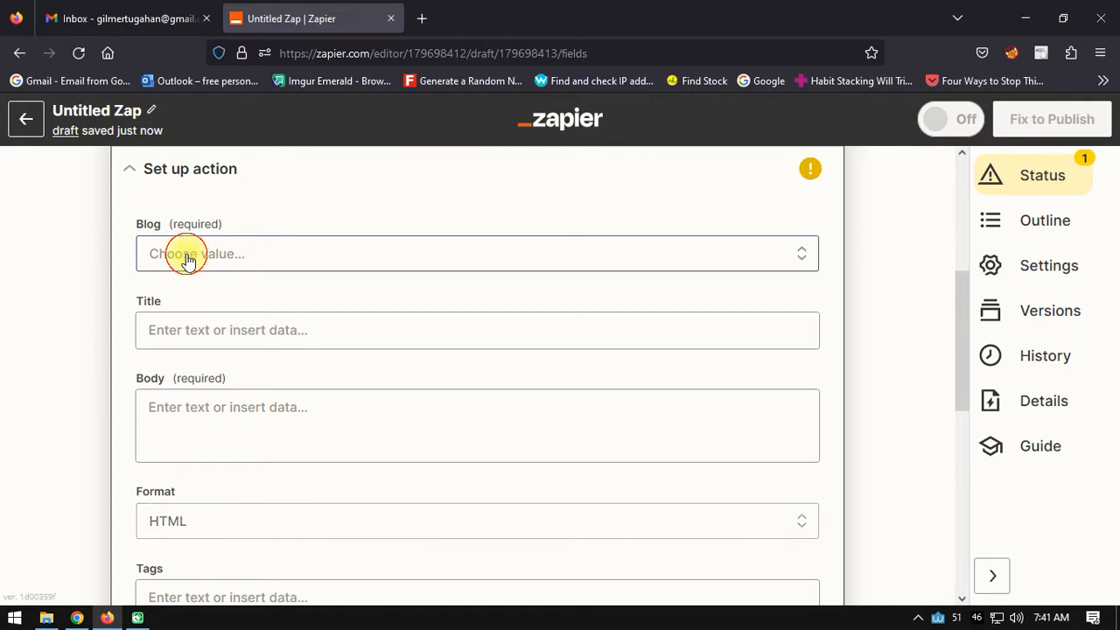
pyautogui.click(184, 257)
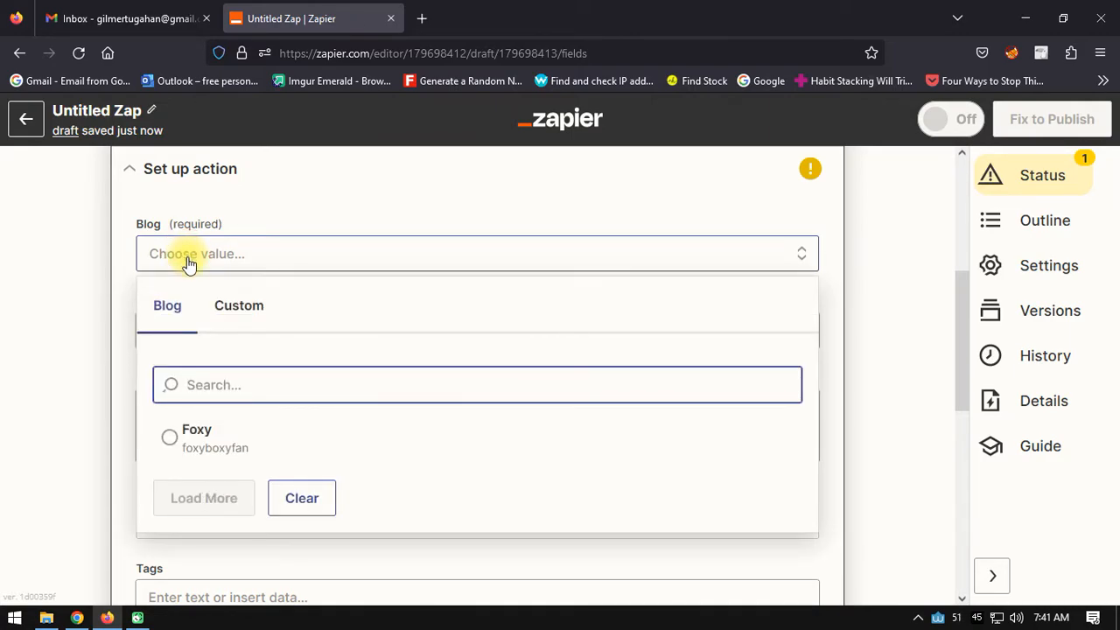
pyautogui.click(208, 438)
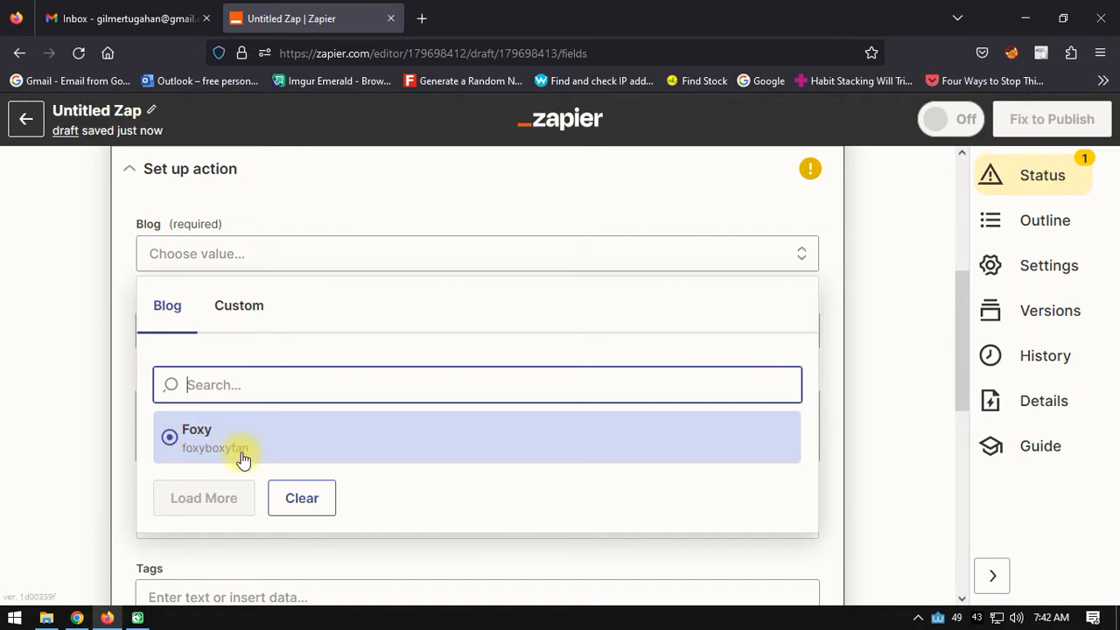
pyautogui.click(207, 435)
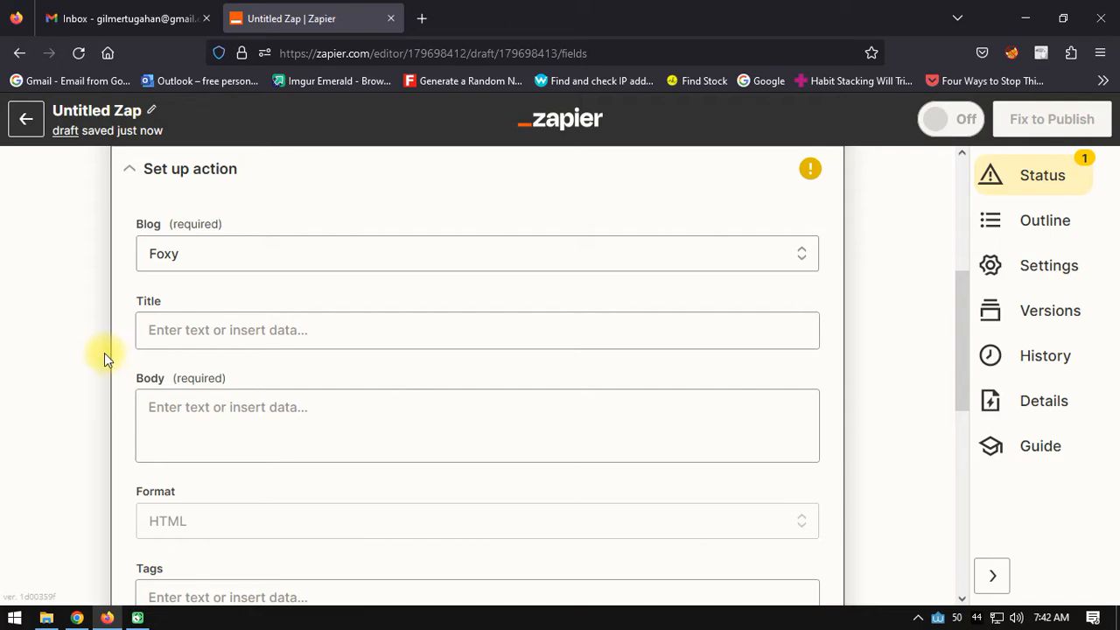
# Step: Map the post's Title to the Title field of the RSS feed item
pyautogui.click(188, 327)
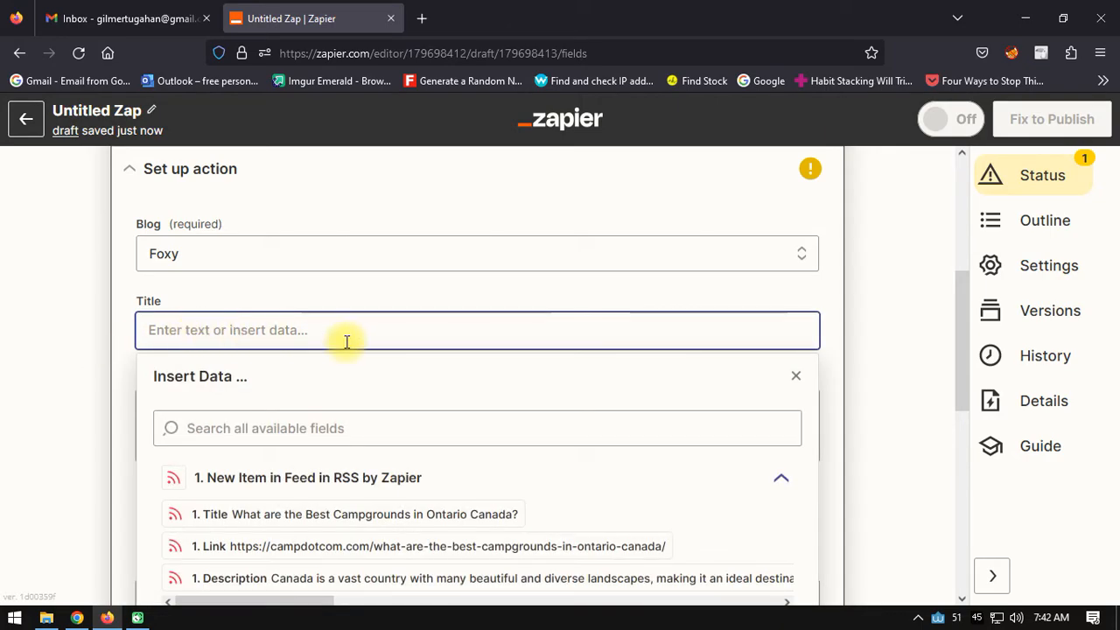
pyautogui.click(219, 516)
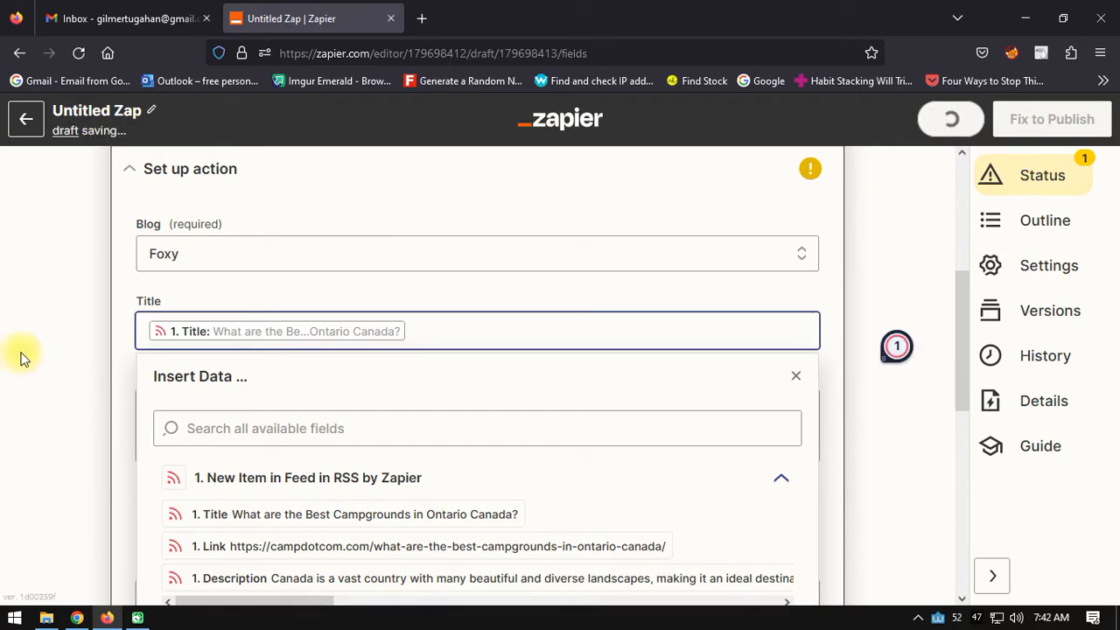
pyautogui.click(21, 355)
# Step: Map the post's Body to the Raw Encoded field from the full list of RSS feed item data
pyautogui.scroll(-2, 17, 354)
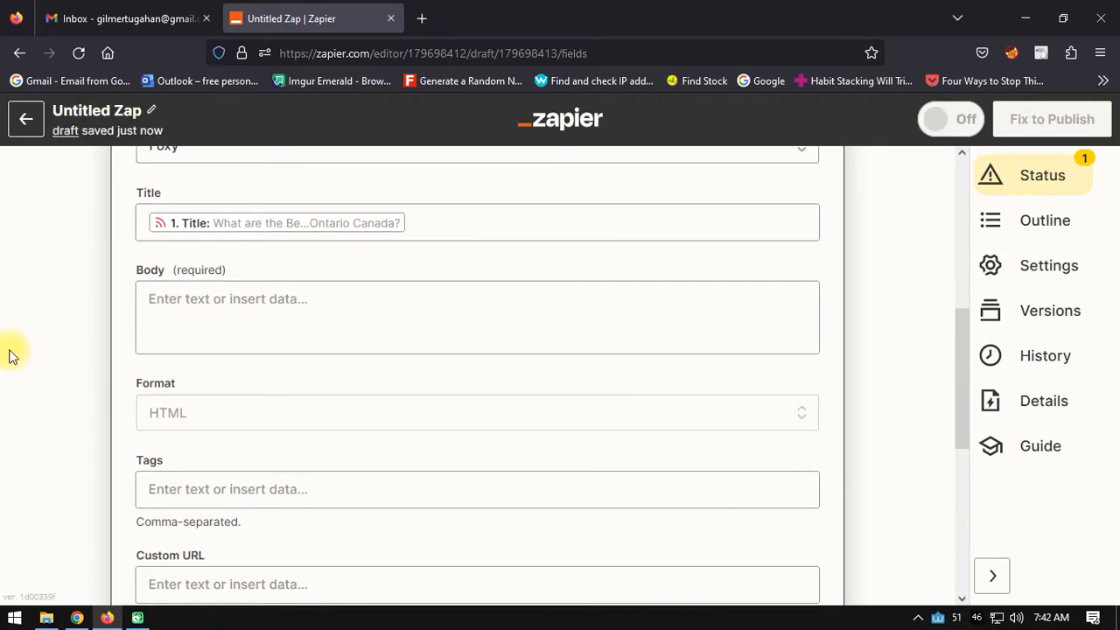
pyautogui.click(187, 300)
pyautogui.scroll(-3, 542, 293)
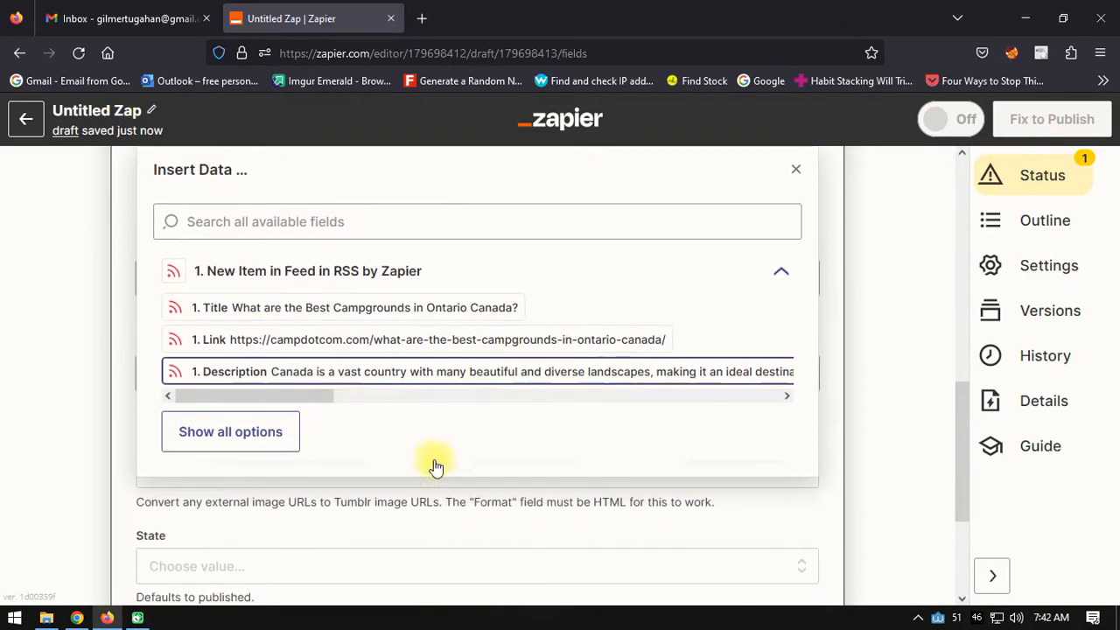
pyautogui.click(243, 431)
pyautogui.scroll(-4, 472, 359)
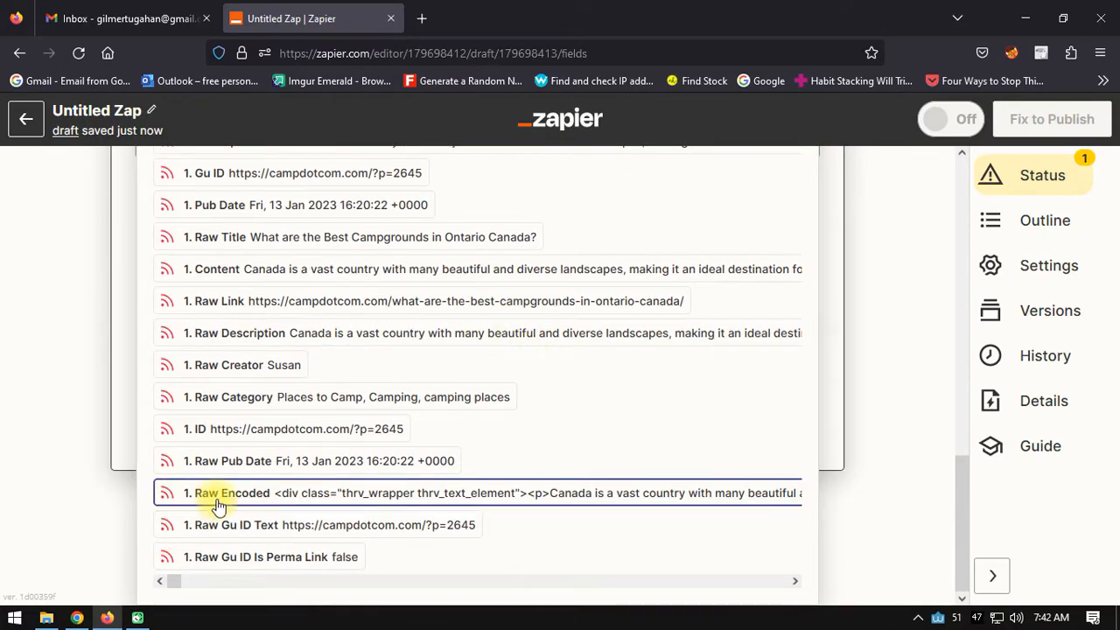
pyautogui.click(173, 489)
pyautogui.click(4, 332)
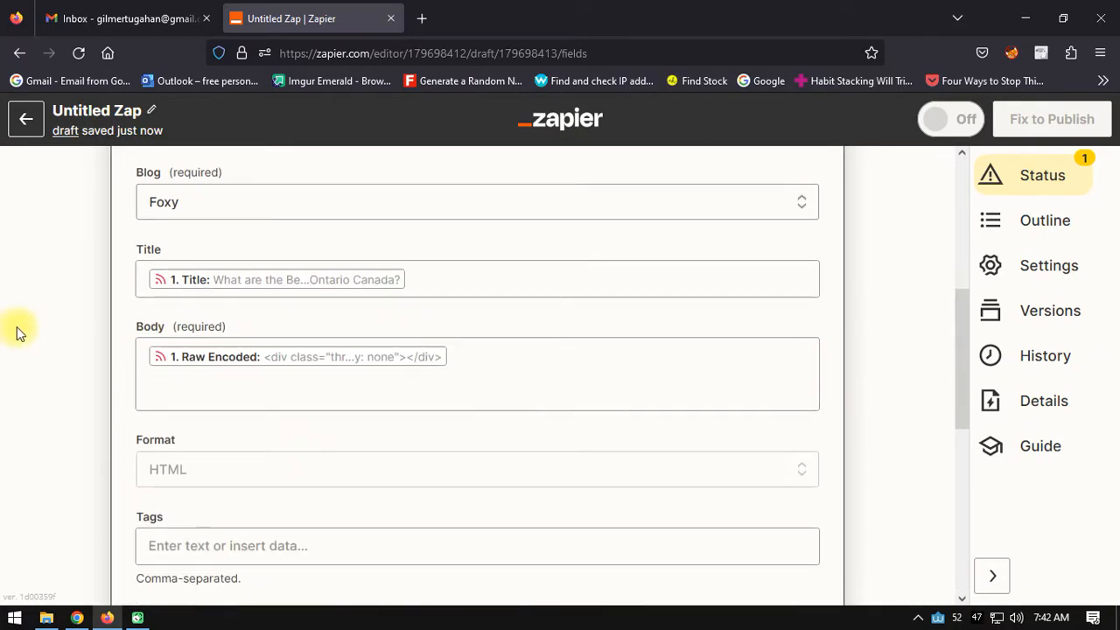
# Step: Set the text post's Format to Markdown
pyautogui.scroll(-2, 17, 324)
pyautogui.click(179, 383)
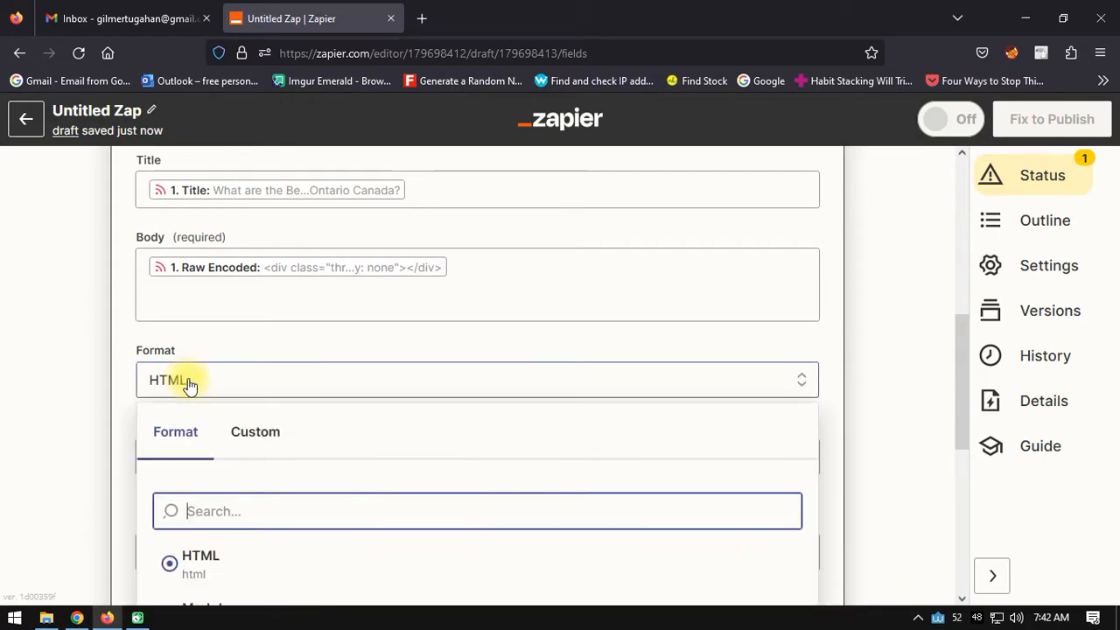
pyautogui.scroll(-1, 363, 341)
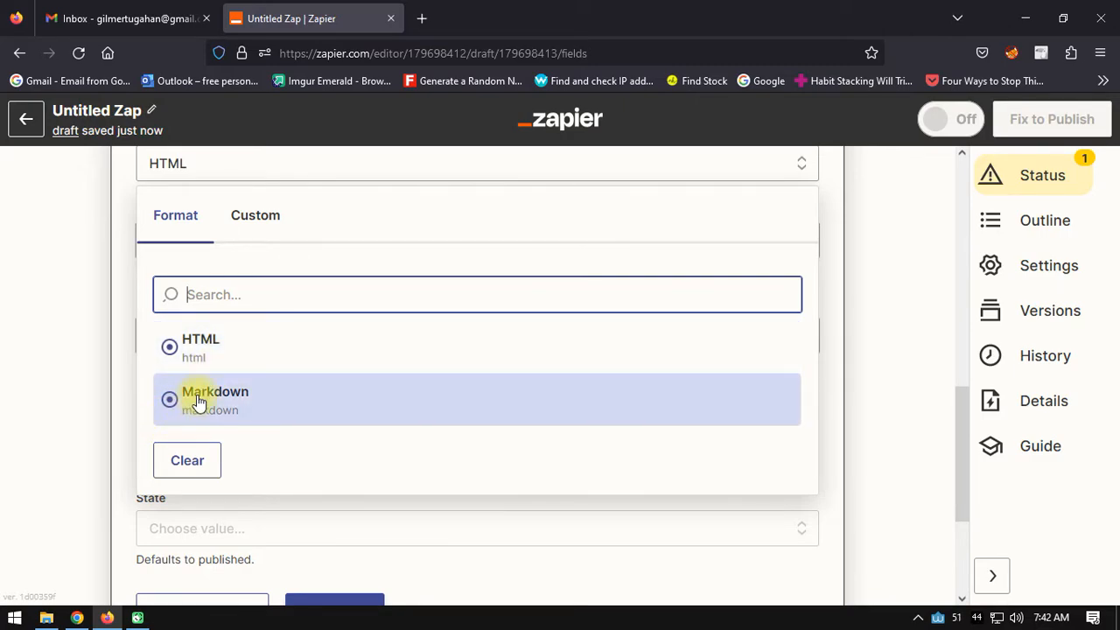
pyautogui.scroll(2, 28, 325)
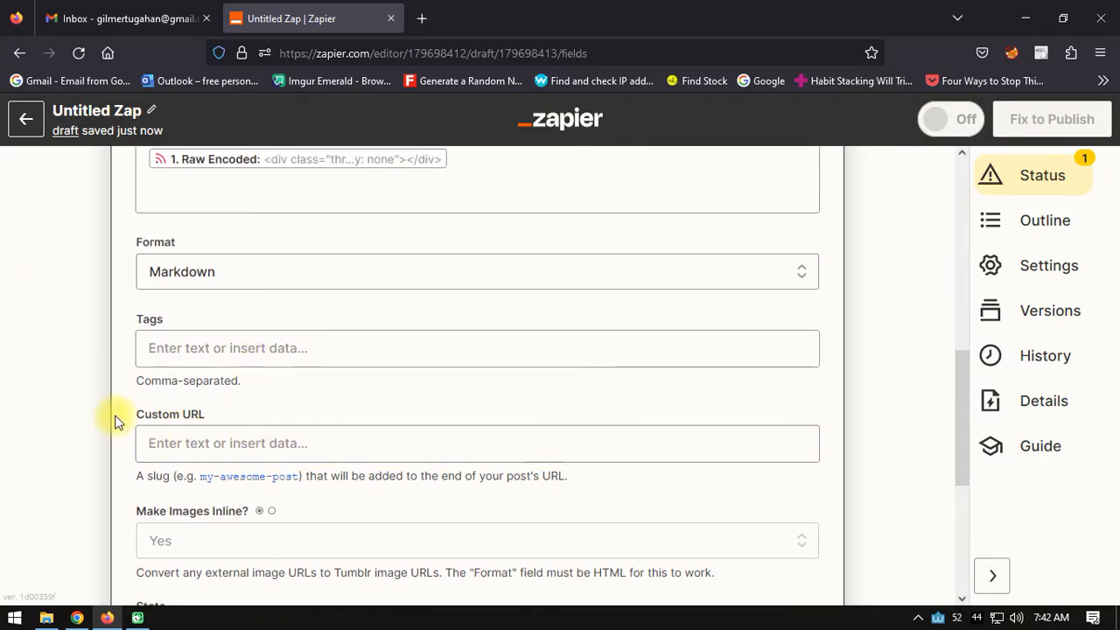
# Step: Enter "camping, camping gear" as the tags for the Tumblr post
pyautogui.click(189, 347)
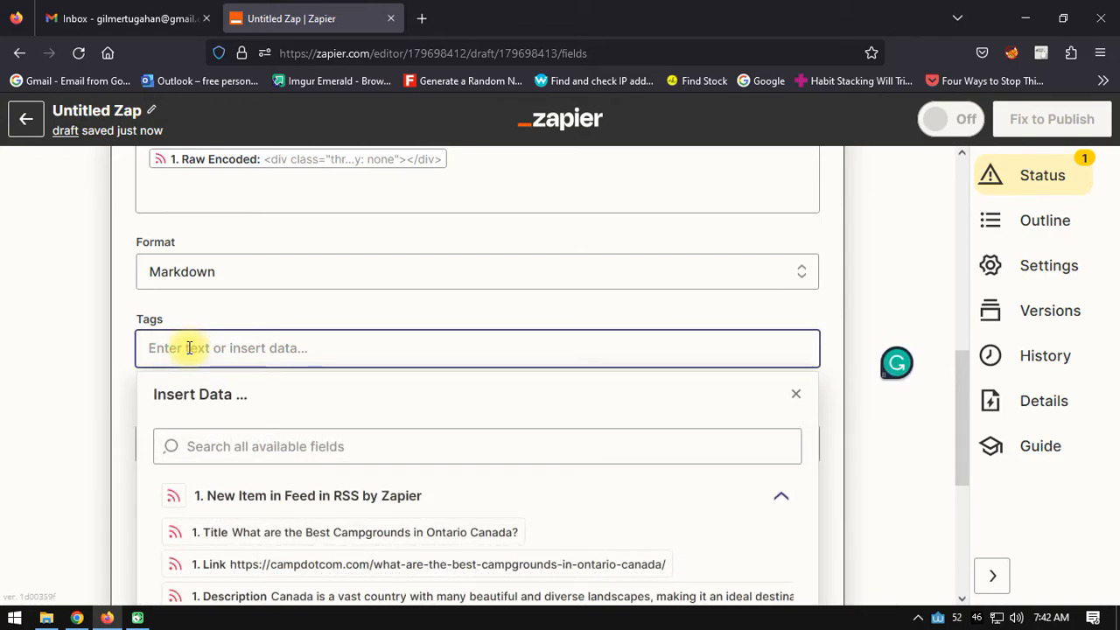
pyautogui.write('camp')
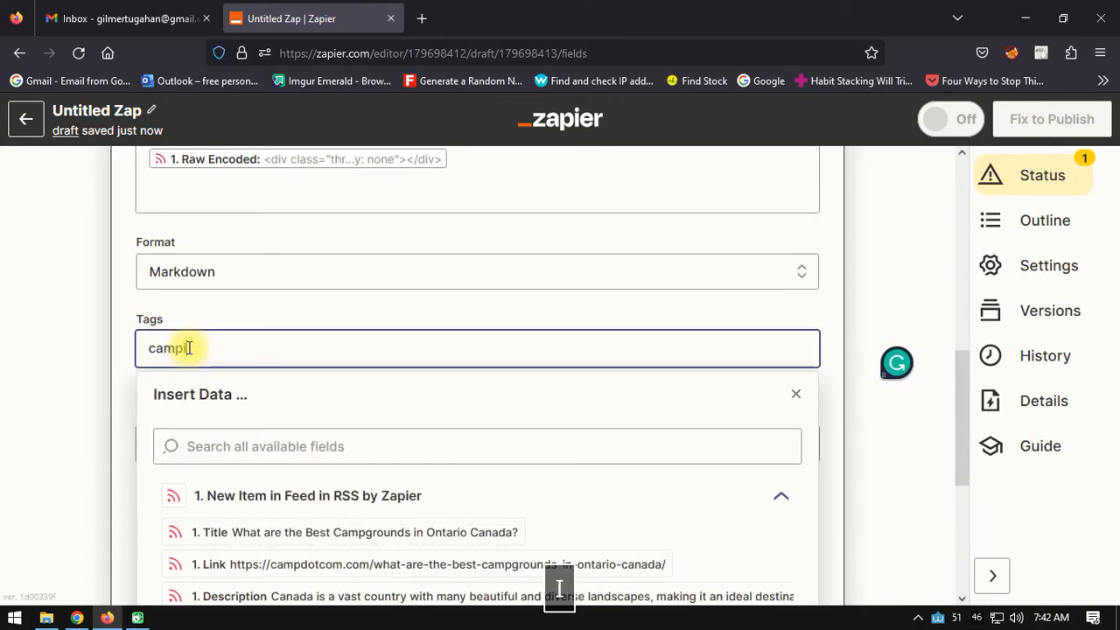
pyautogui.write('ing ')
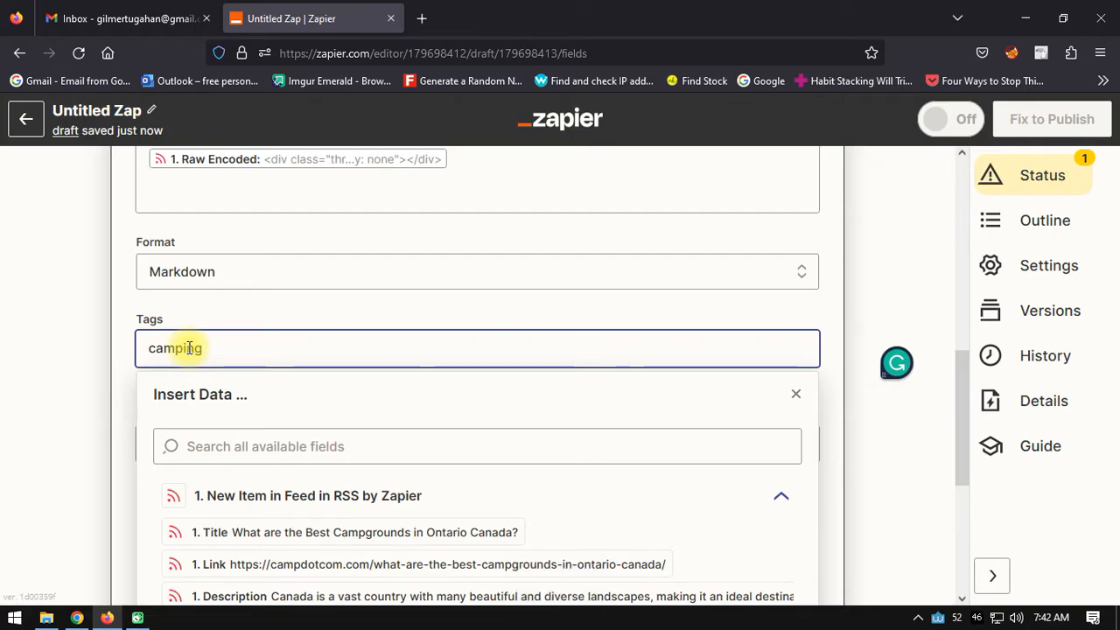
pyautogui.write('g')
pyautogui.press('BackSpace')
pyautogui.press('BackSpace')
pyautogui.write(', camping gear')
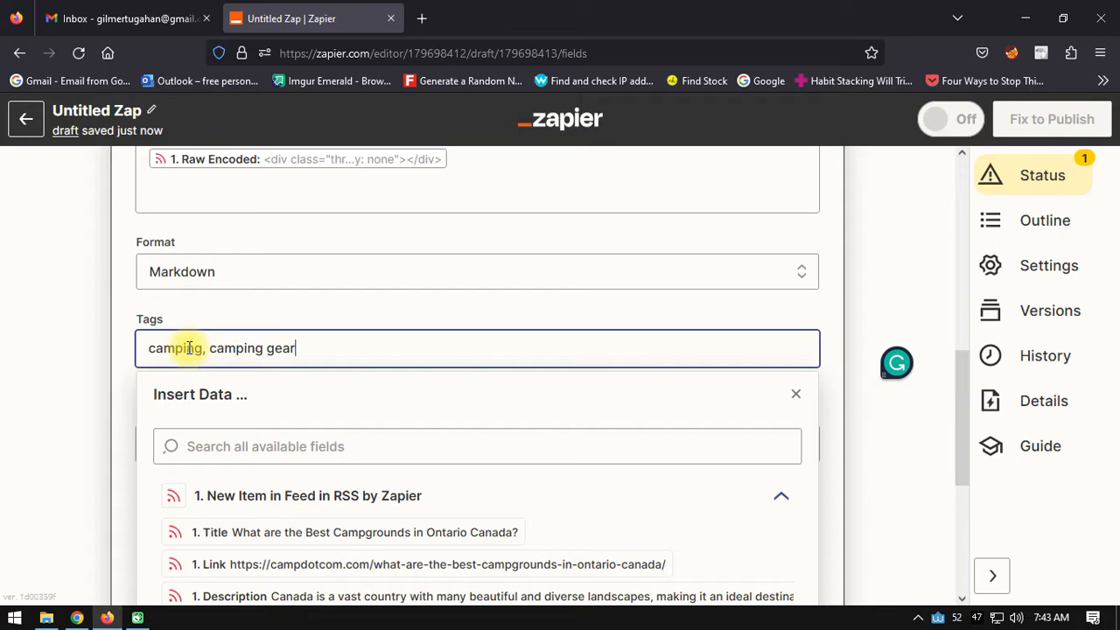
pyautogui.click(44, 341)
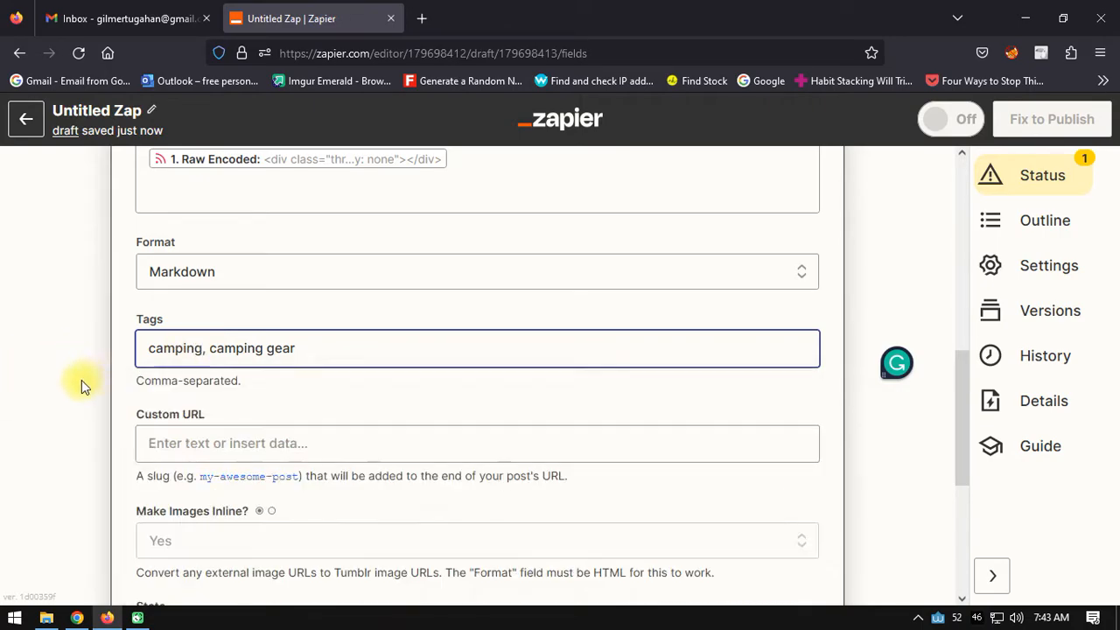
# Step: Map the post's Custom URL to the Link field of the RSS feed item
pyautogui.scroll(-2, 55, 399)
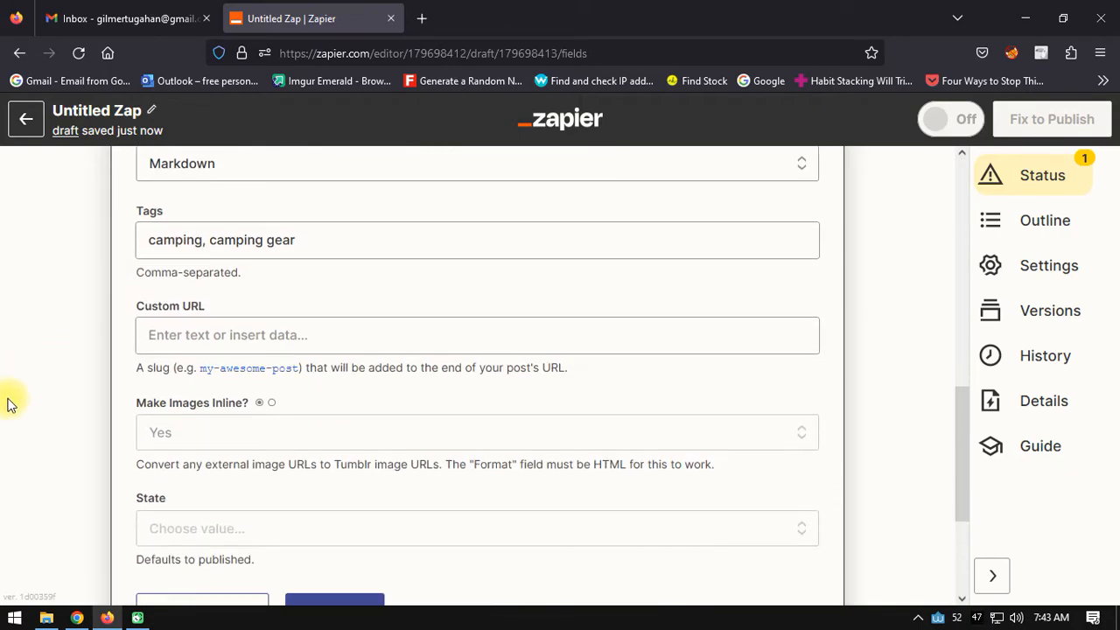
pyautogui.click(186, 337)
pyautogui.scroll(-2, 383, 488)
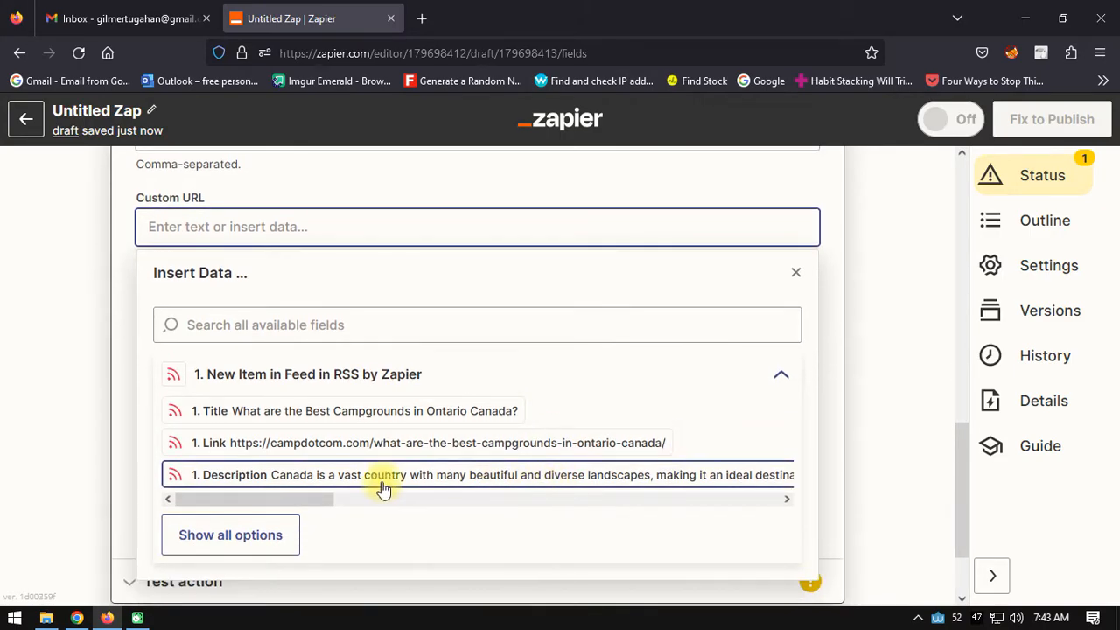
pyautogui.click(231, 443)
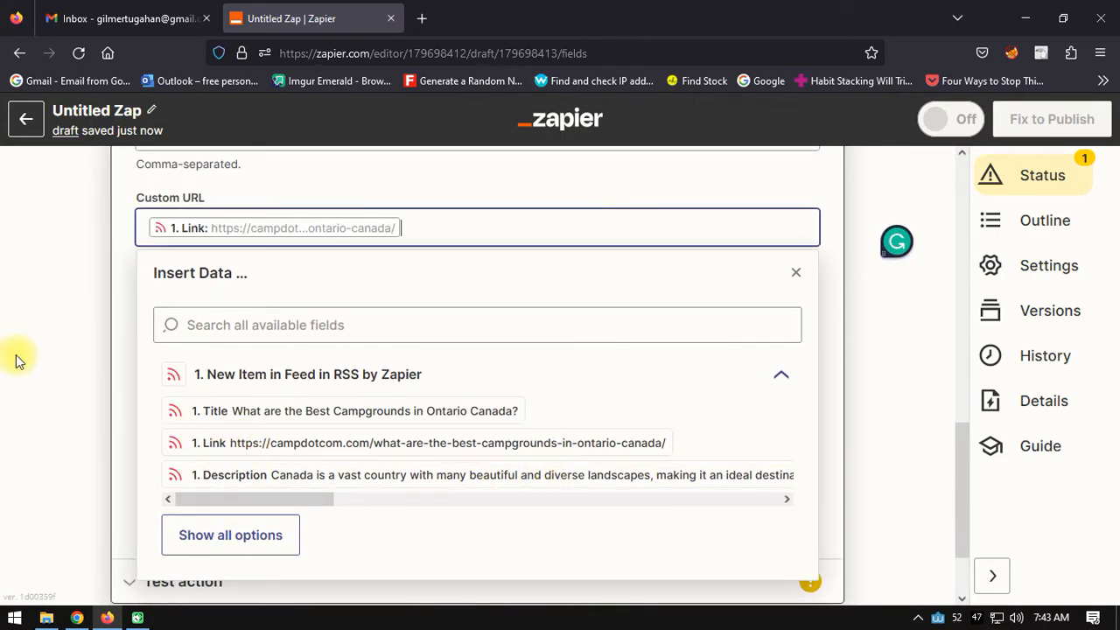
pyautogui.click(18, 332)
# Step: Set the post's State to Published and continue to the action test
pyautogui.scroll(-2, 61, 357)
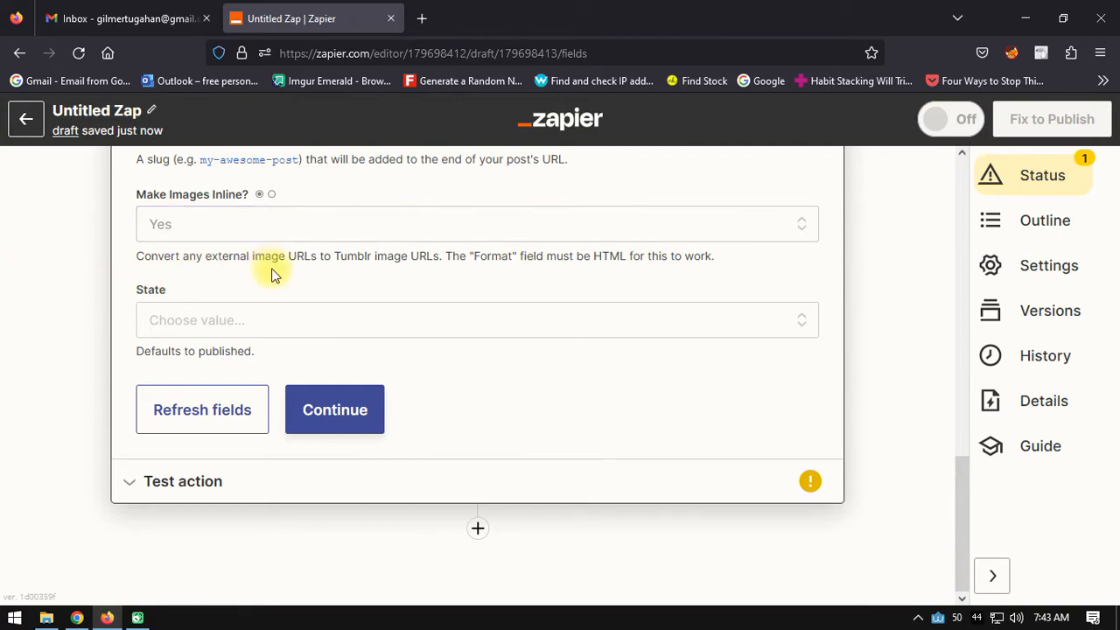
pyautogui.click(192, 320)
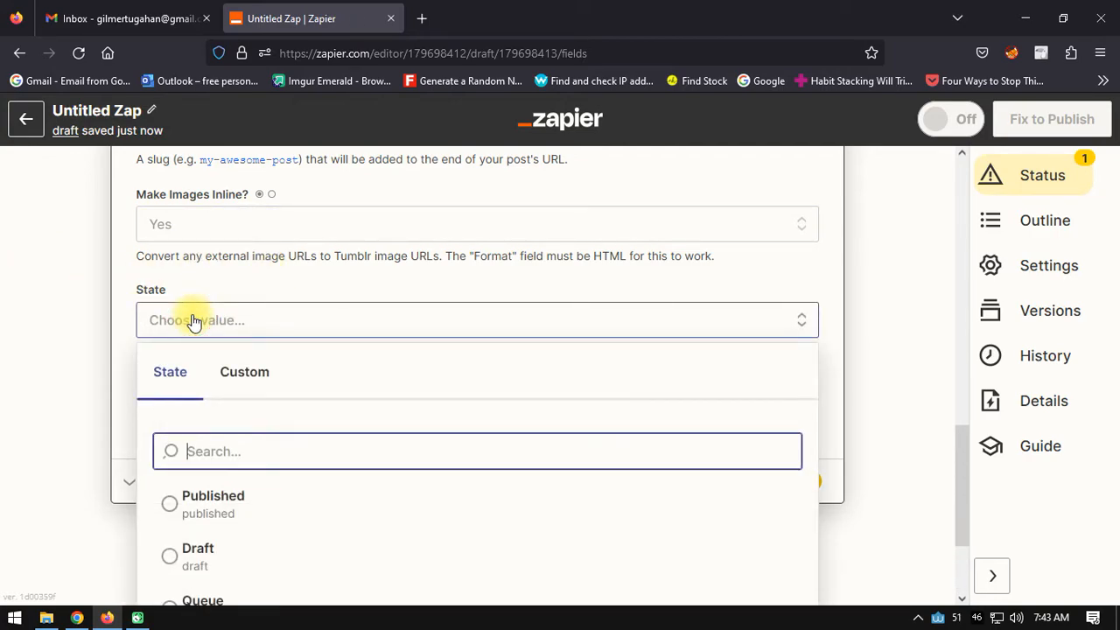
pyautogui.click(213, 513)
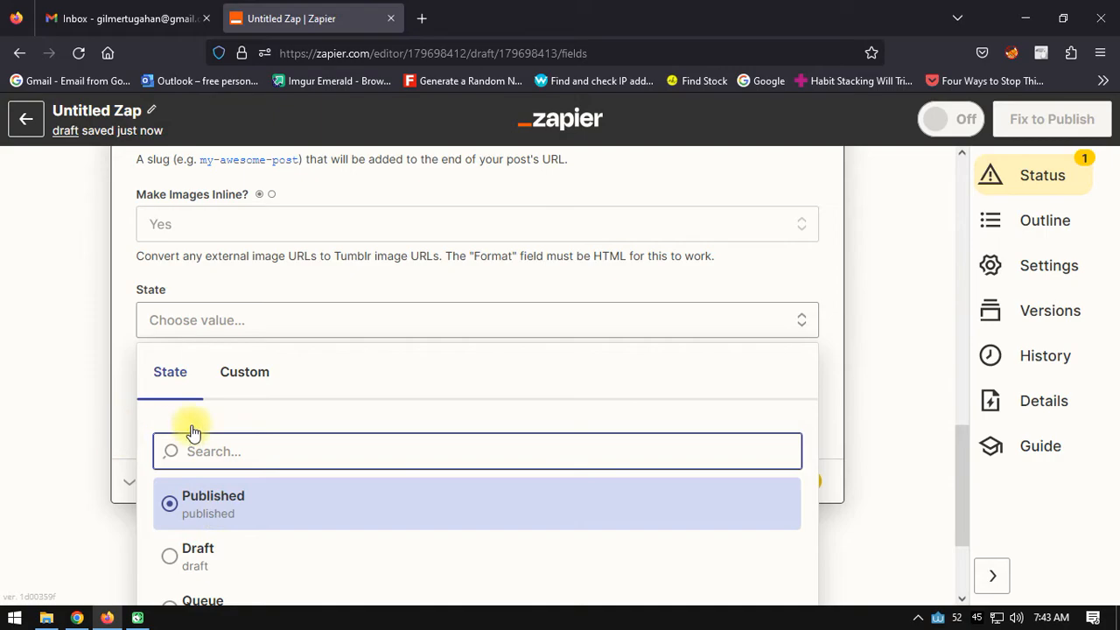
pyautogui.click(308, 404)
# Step: Review the sample post data and run the action test to send the text post to Tumblr
pyautogui.scroll(4, 374, 383)
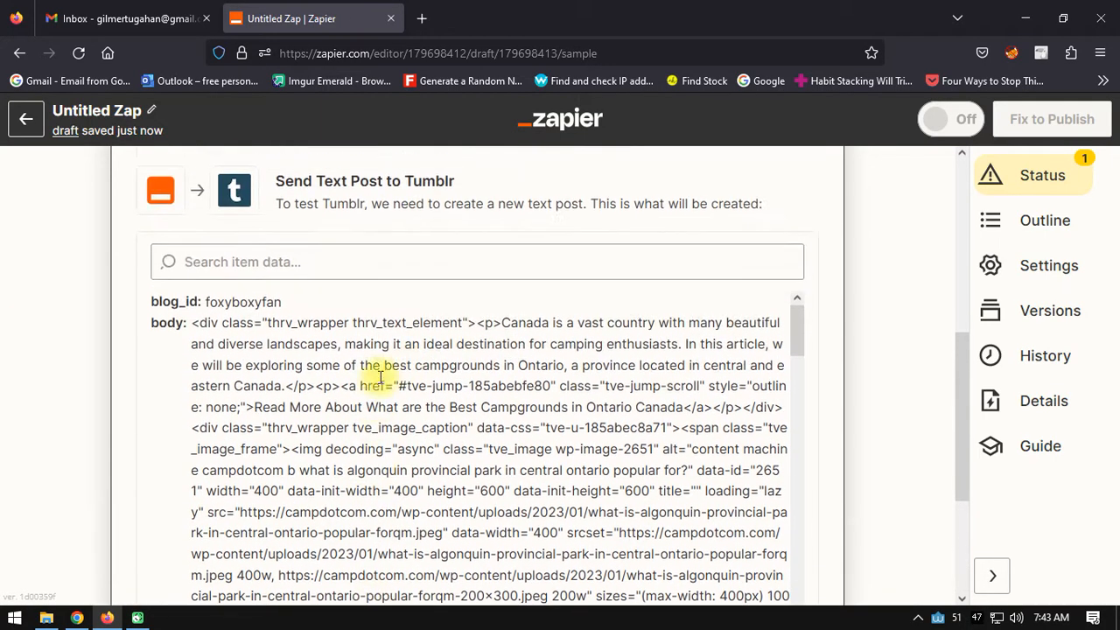
pyautogui.scroll(-5, 458, 345)
pyautogui.click(306, 563)
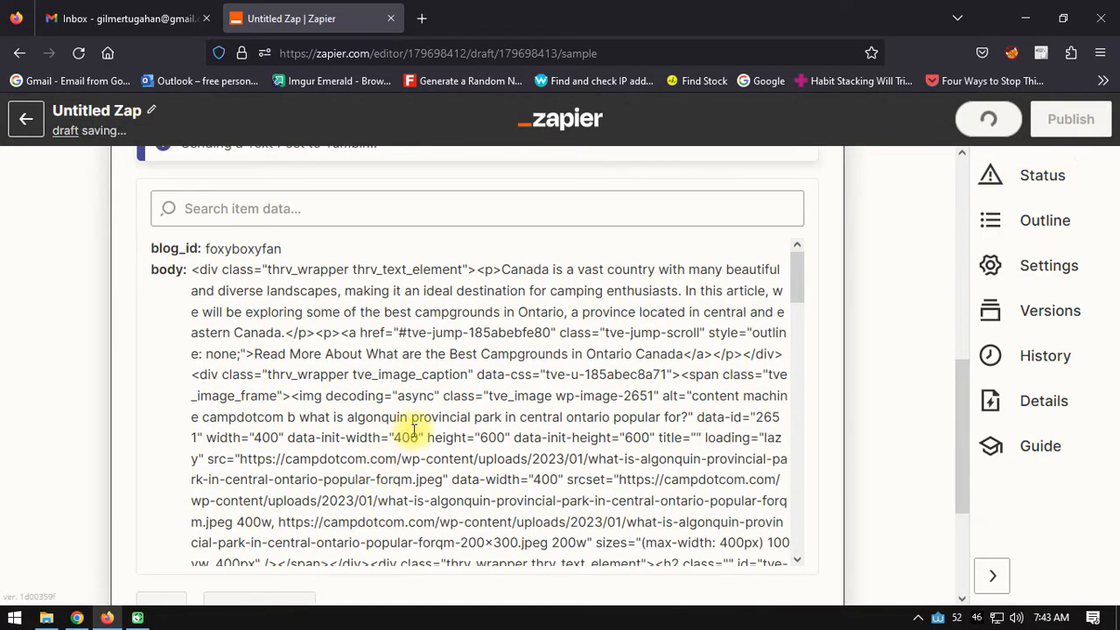
# Step: Publish the Zap and turn it on, then dismiss the offer to share it as a template
pyautogui.scroll(-5, 612, 300)
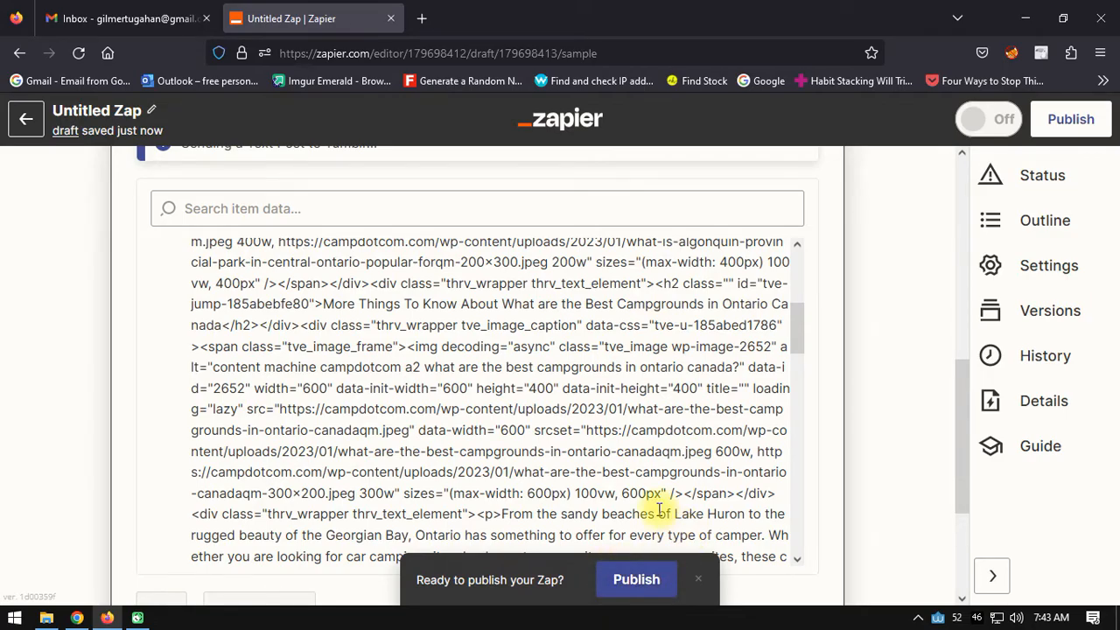
pyautogui.scroll(-3, 674, 400)
pyautogui.click(648, 603)
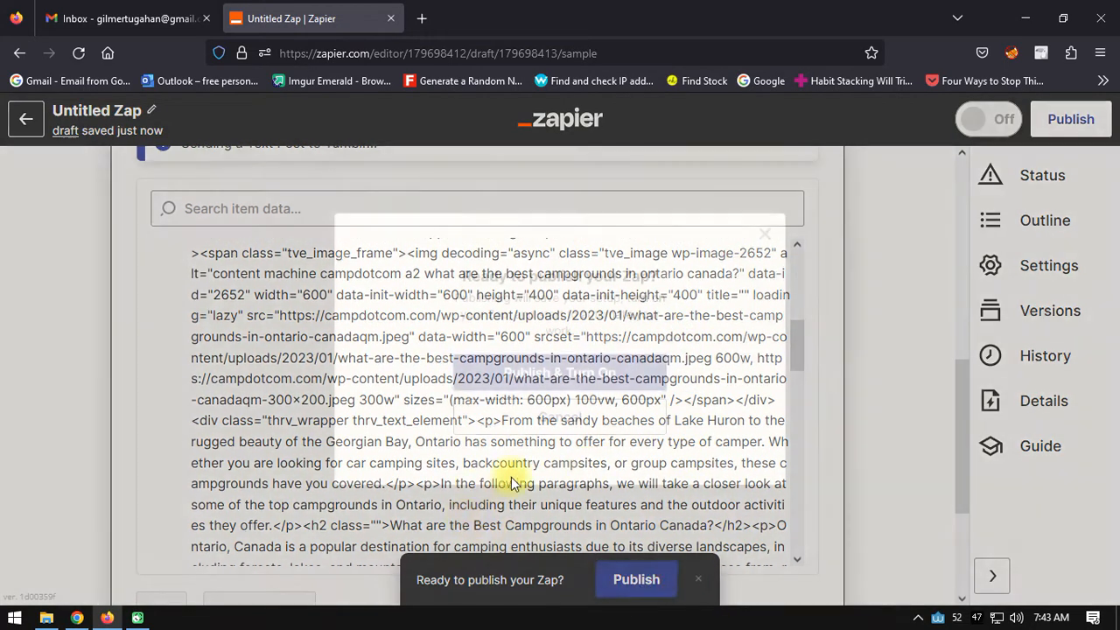
pyautogui.click(550, 380)
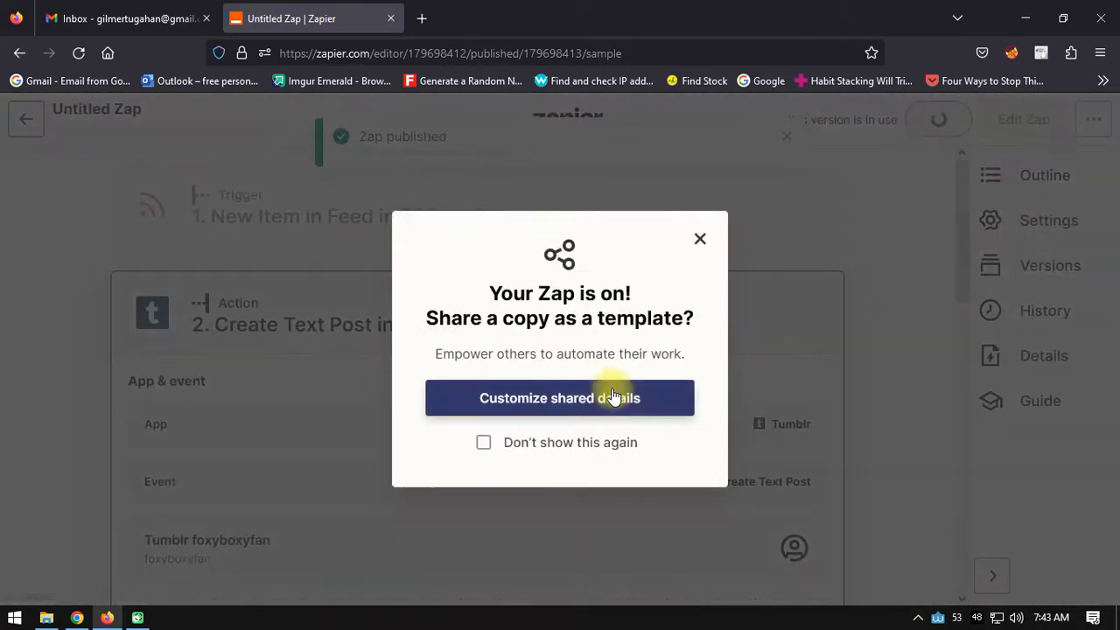
pyautogui.click(4, 300)
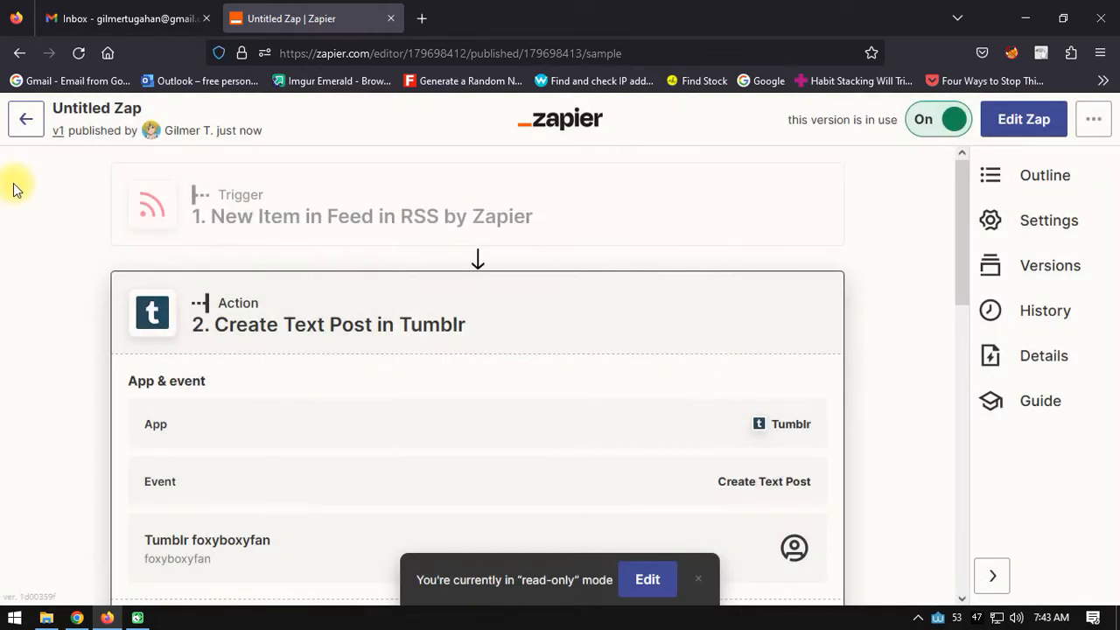
# Step: Rename the untitled Zap as "RSS to Tumblr"
pyautogui.click(123, 107)
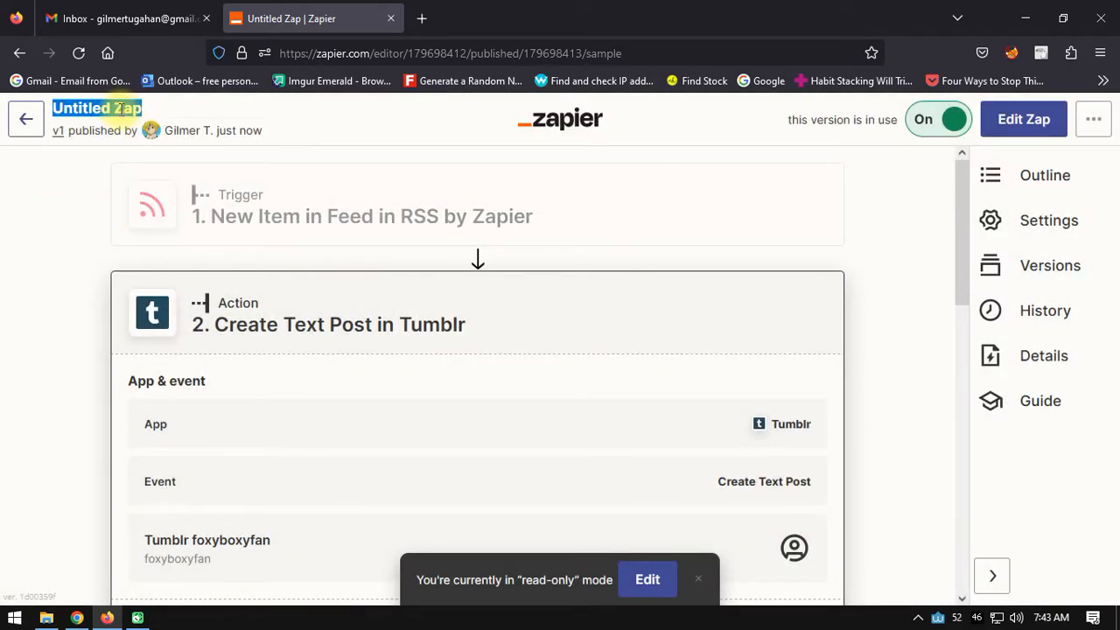
pyautogui.write('R')
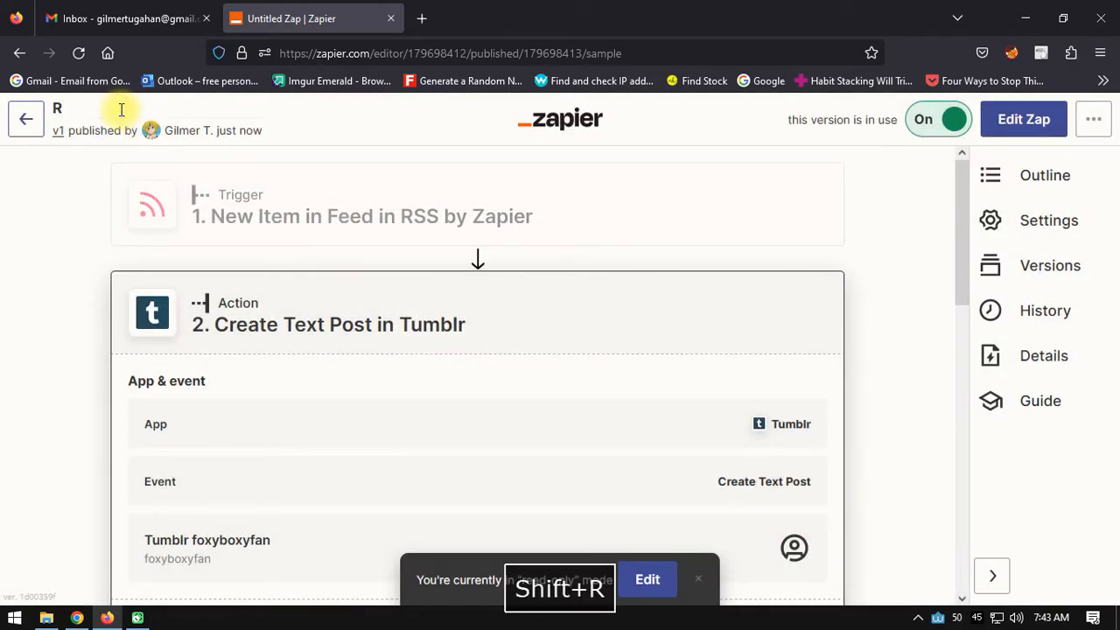
pyautogui.write('SS to Tu')
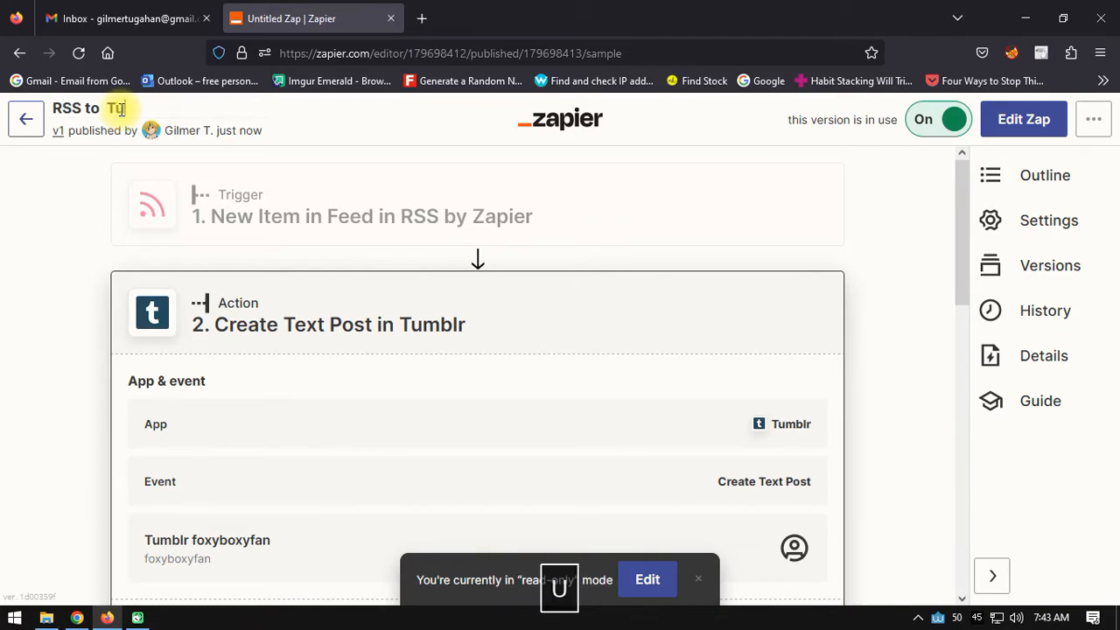
pyautogui.press('BackSpace')
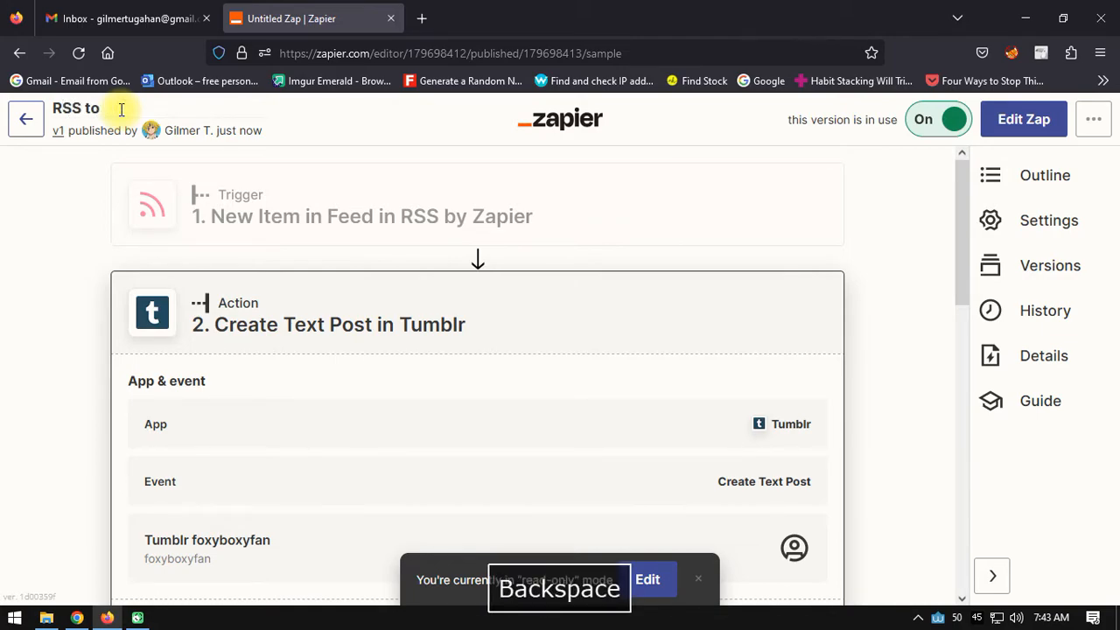
pyautogui.write('Tumblr')
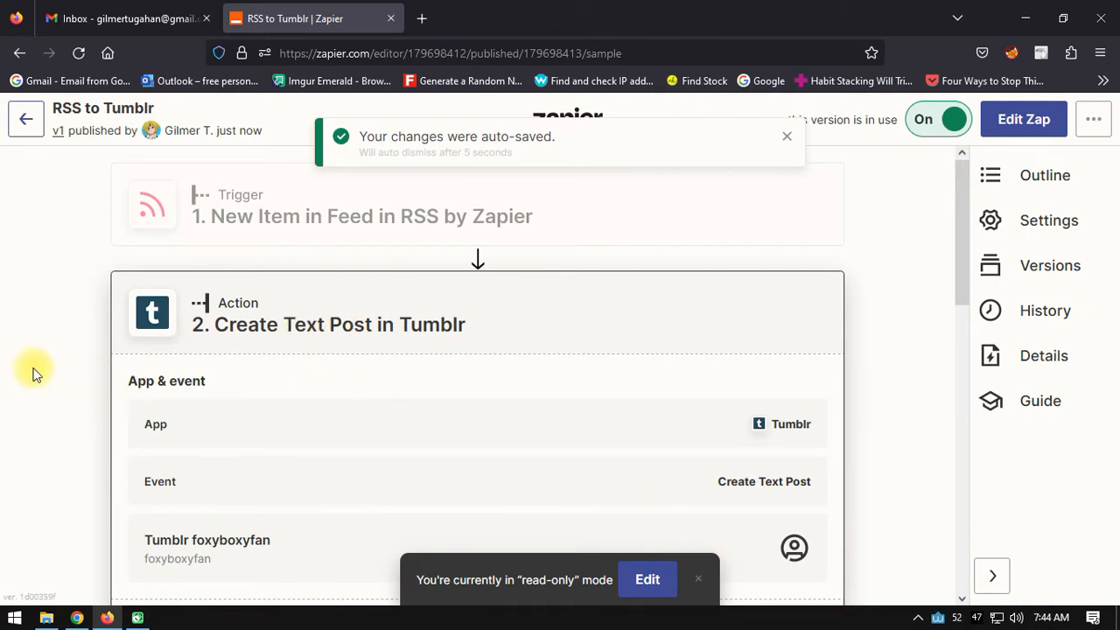
# Step: Leave the Zap editor for the Zaps list and open tumblr.com in a new browser tab
pyautogui.click(25, 121)
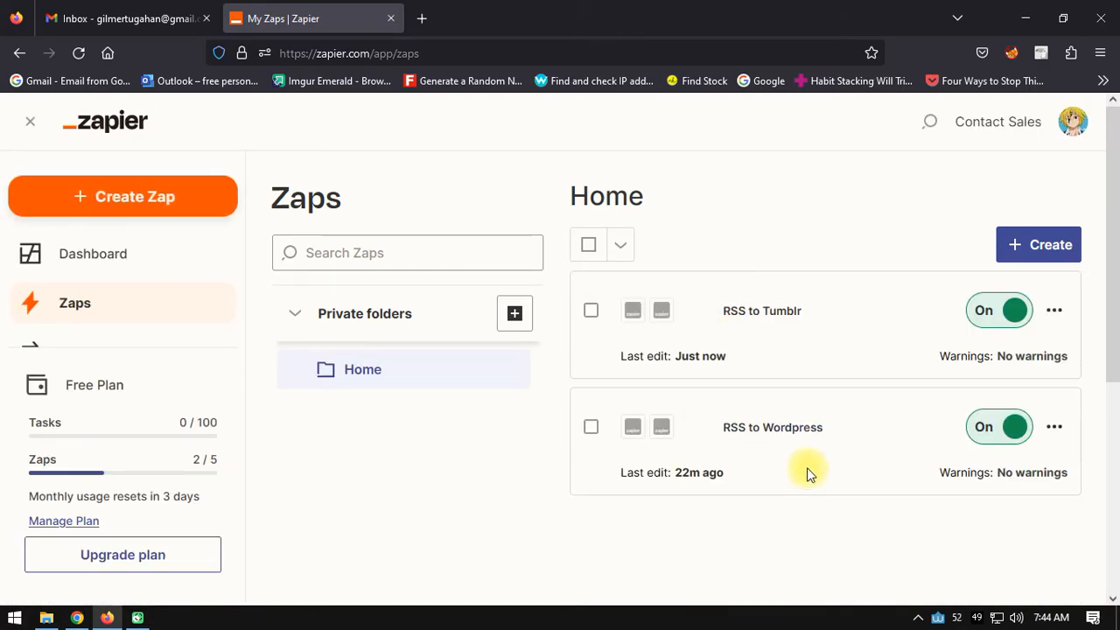
pyautogui.click(422, 20)
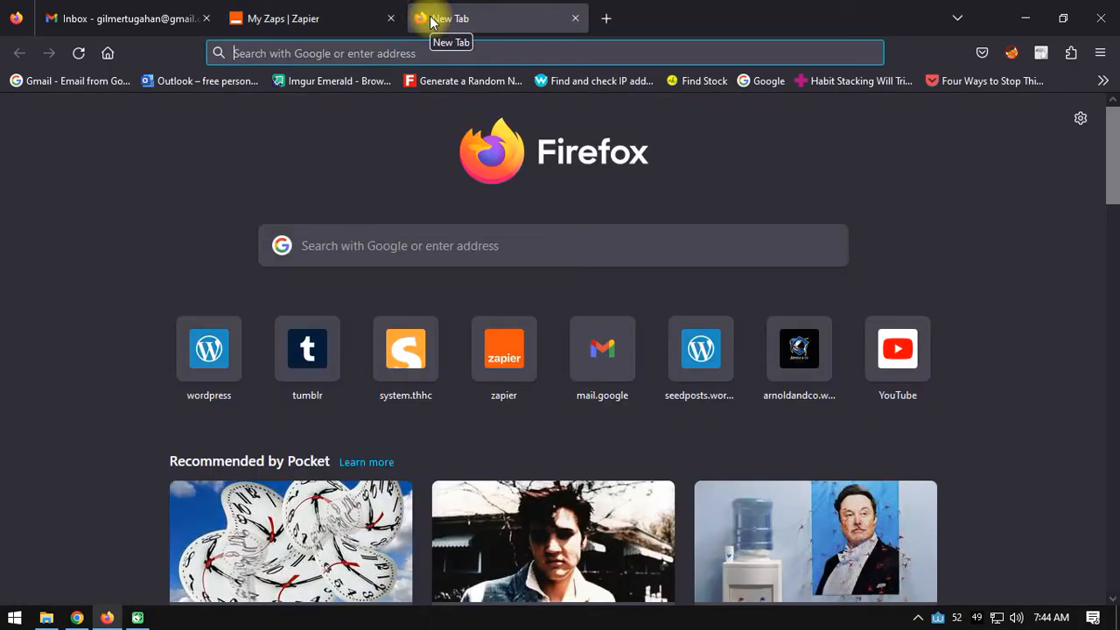
pyautogui.write('t')
pyautogui.press('BackSpace')
pyautogui.write('tu')
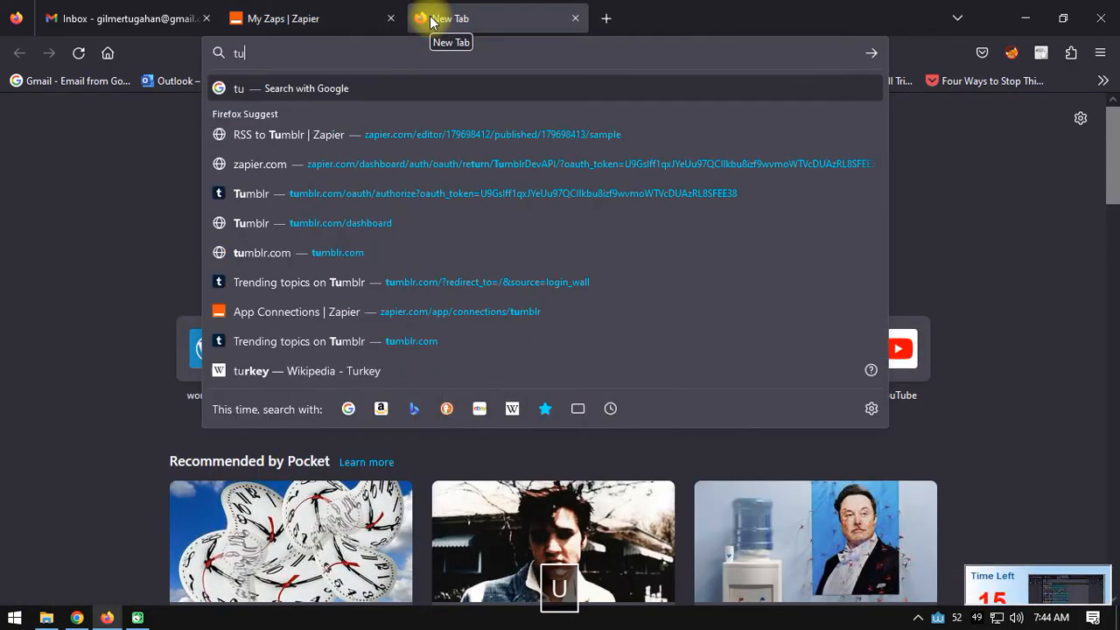
pyautogui.write('mblr.com')
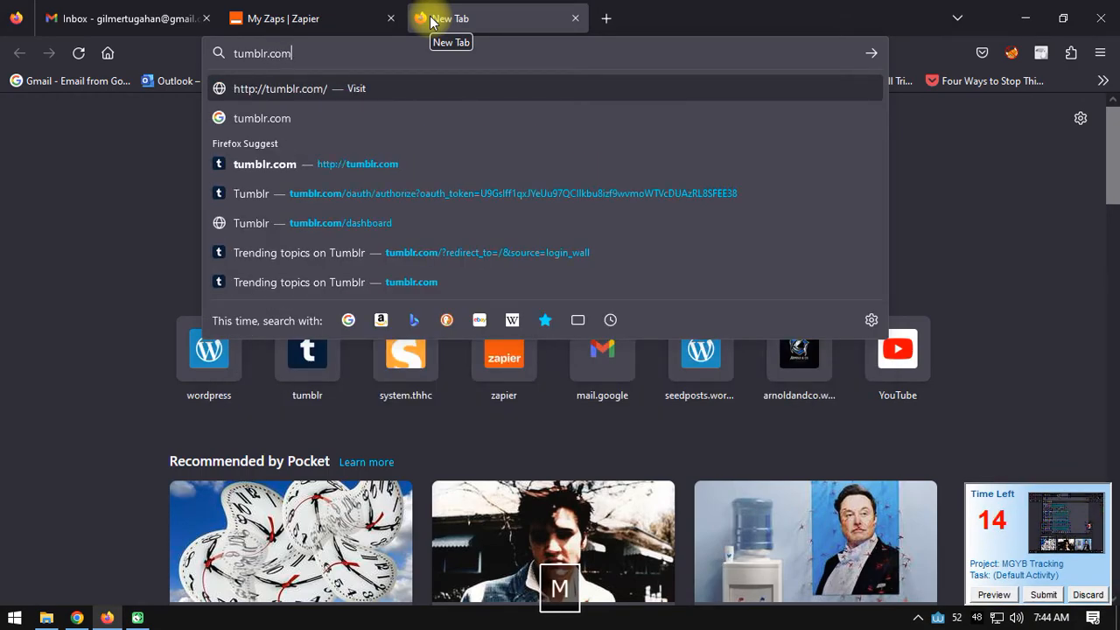
pyautogui.press('Return')
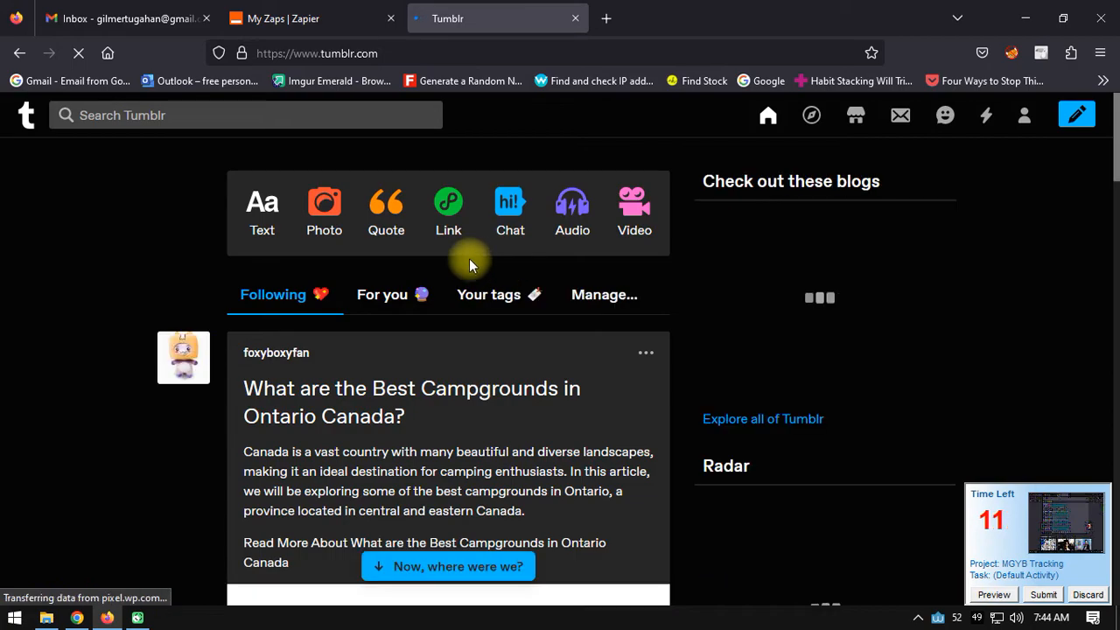
# Step: Examine the newest post in the Following feed on the Tumblr dashboard
pyautogui.scroll(-3, 575, 279)
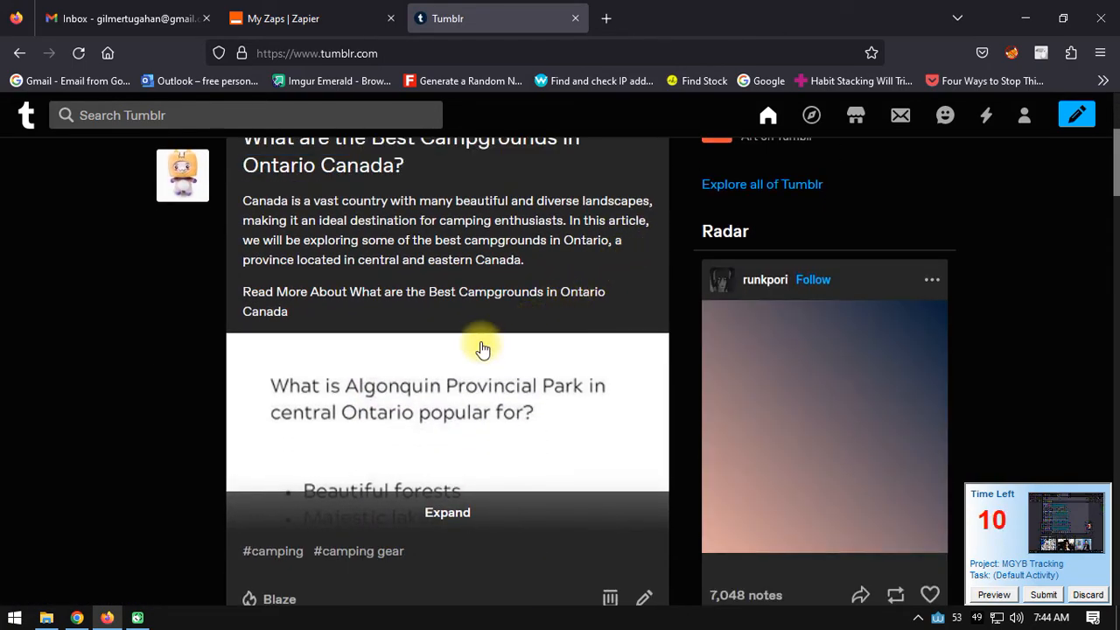
pyautogui.scroll(1, 481, 345)
pyautogui.scroll(1, 425, 306)
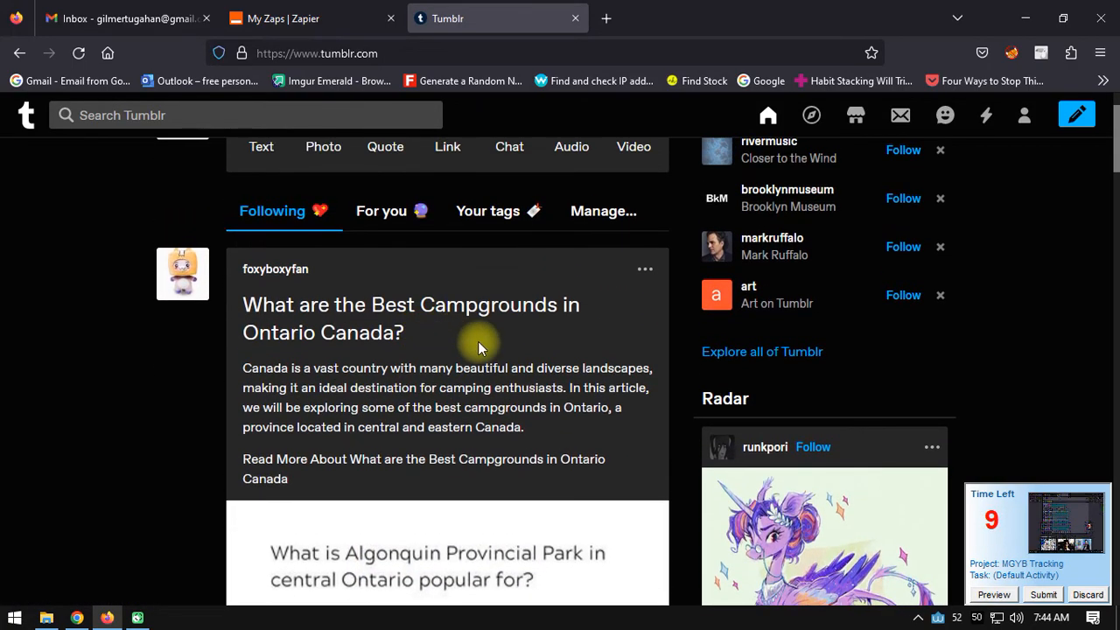
pyautogui.scroll(-2, 446, 402)
pyautogui.scroll(4, 945, 205)
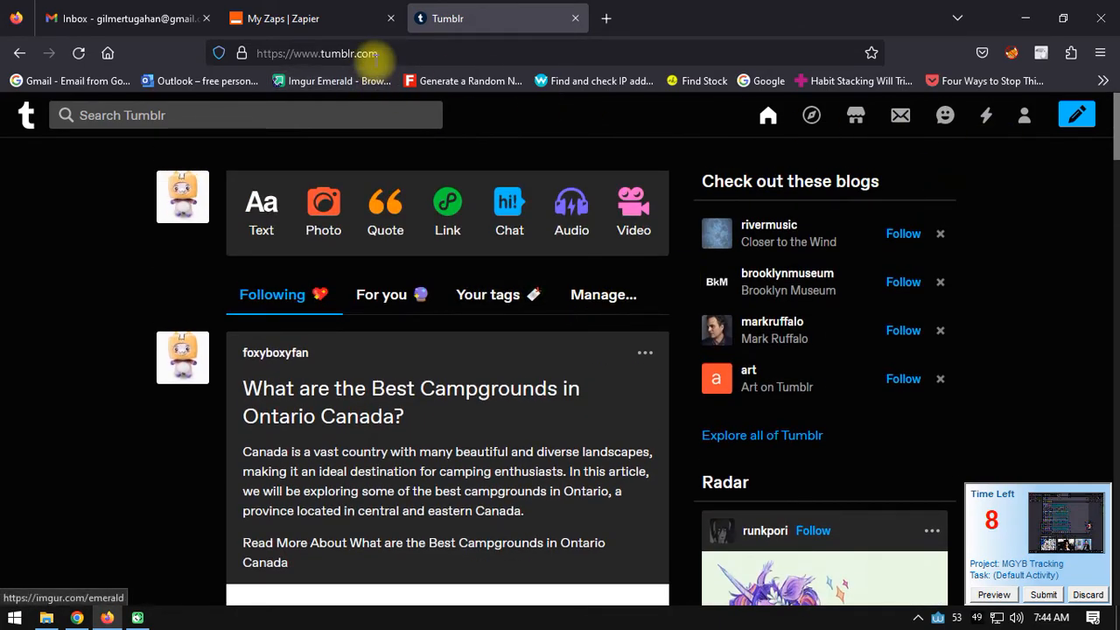
# Step: Get the Tumblr blog address from the Web 2.0 sheet in Google Sheets and open foxyboxyfan.tumblr.com in Firefox
pyautogui.hotkey('alt', 'Tab')
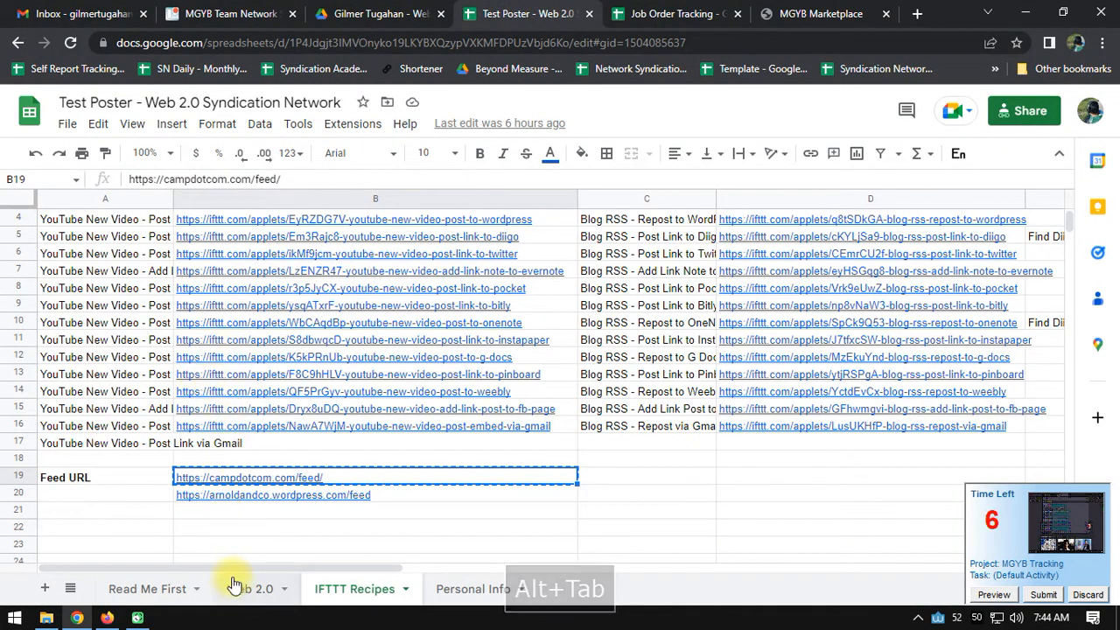
pyautogui.click(245, 588)
pyautogui.click(262, 390)
pyautogui.hotkey('alt', 'Tab')
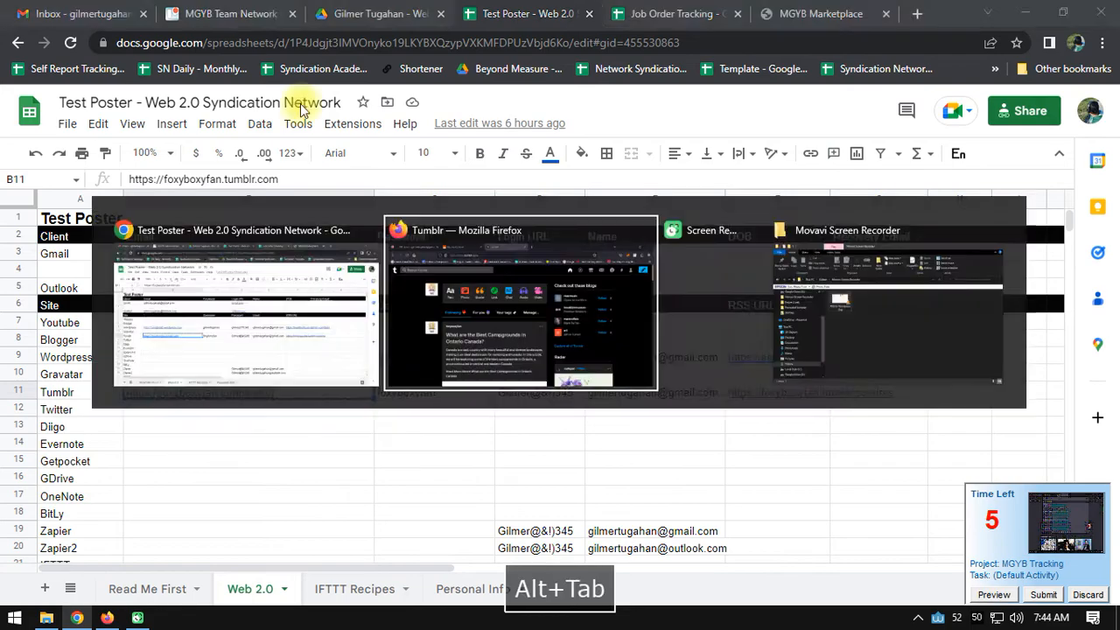
pyautogui.hotkey('ctrl', 'l')
pyautogui.write('https://foxyboxyfan.tumblr.com/')
pyautogui.press('Return')
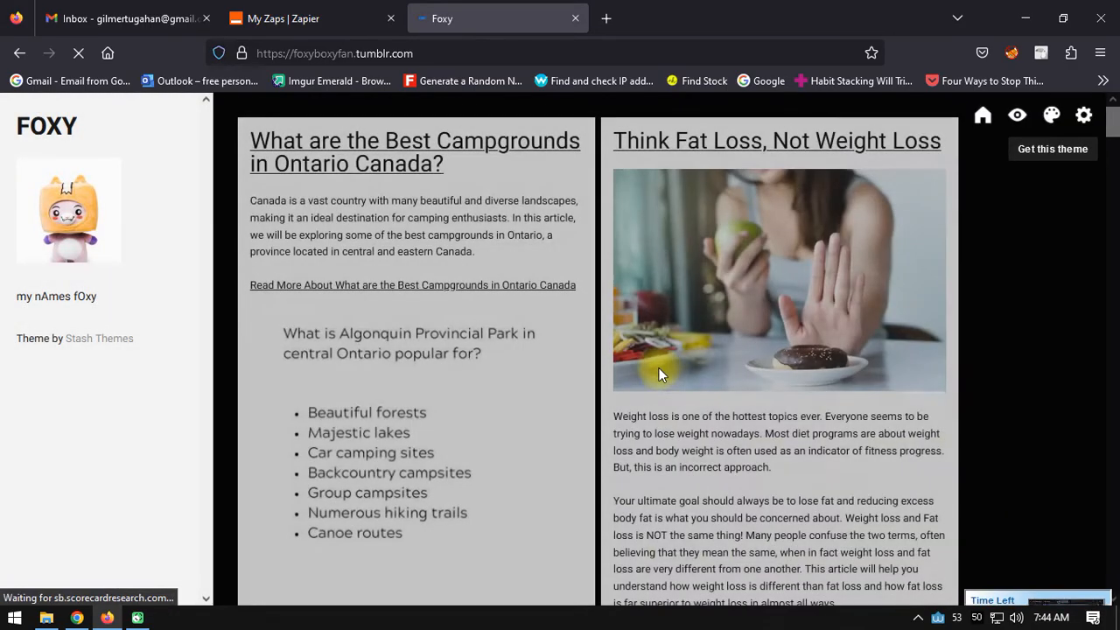
# Step: Examine the full campgrounds post on the public Tumblr blog and close the blog to return to the Zaps list
pyautogui.scroll(-5, 366, 175)
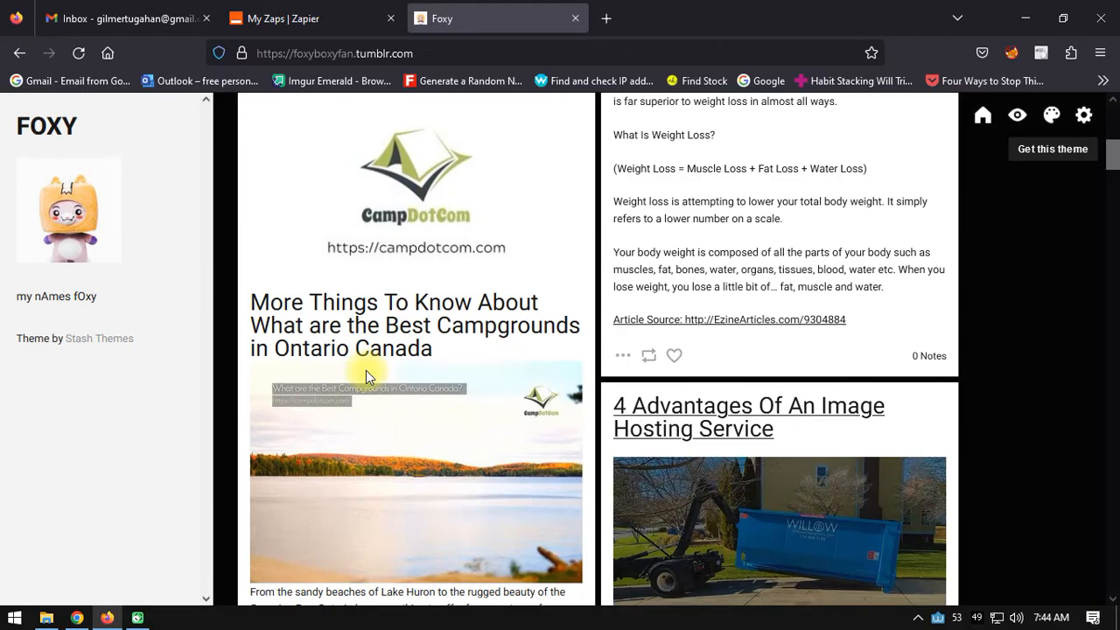
pyautogui.scroll(5, 370, 370)
pyautogui.scroll(-12, 352, 301)
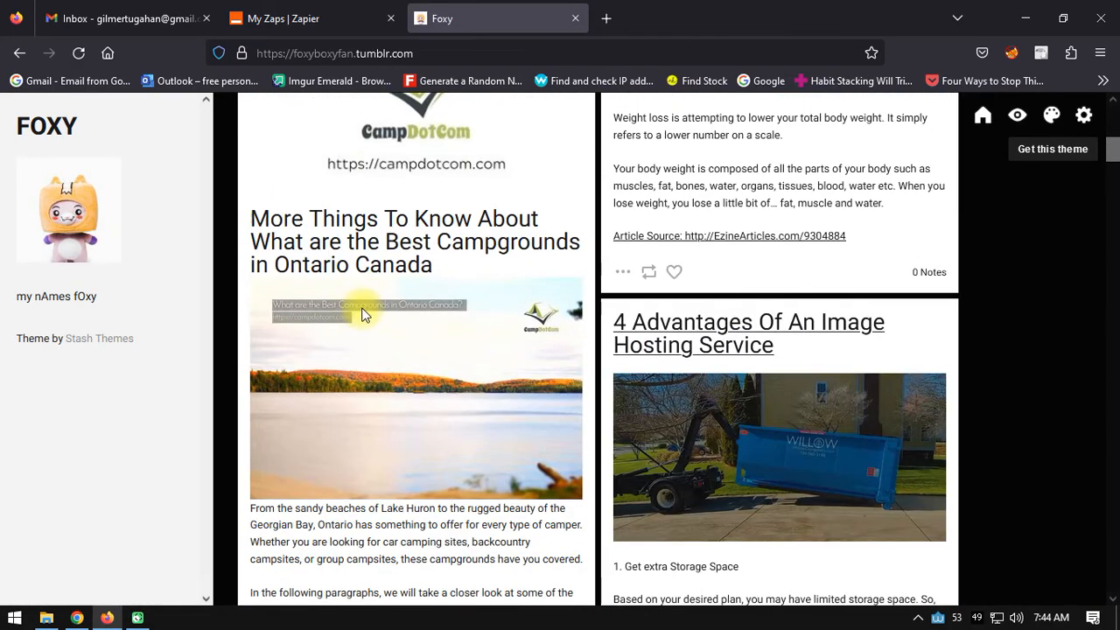
pyautogui.scroll(-18, 385, 319)
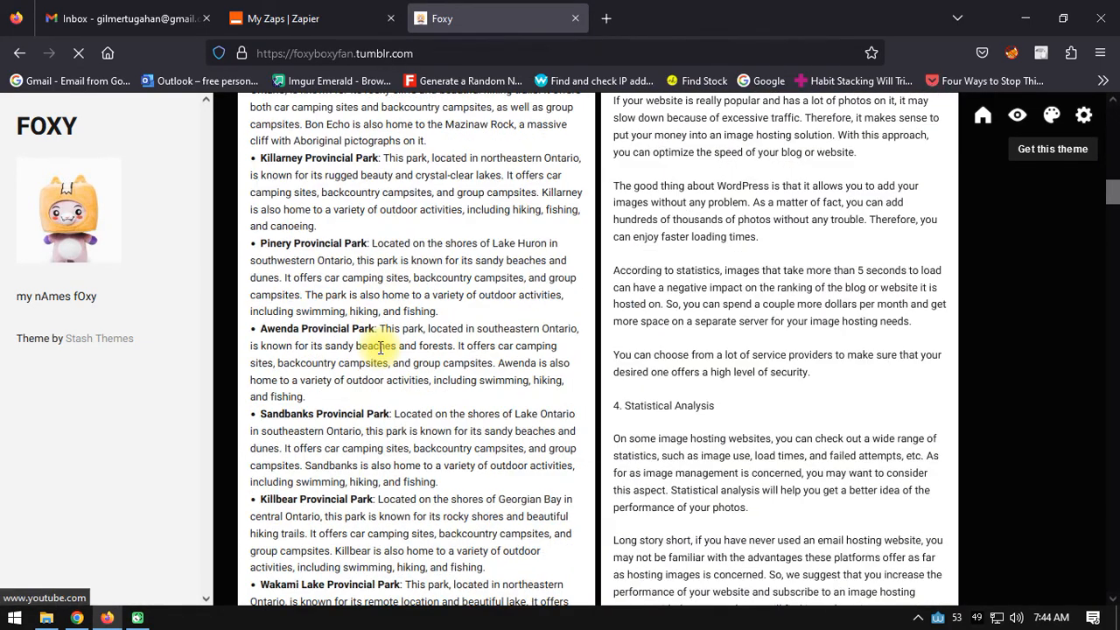
pyautogui.scroll(15, 383, 388)
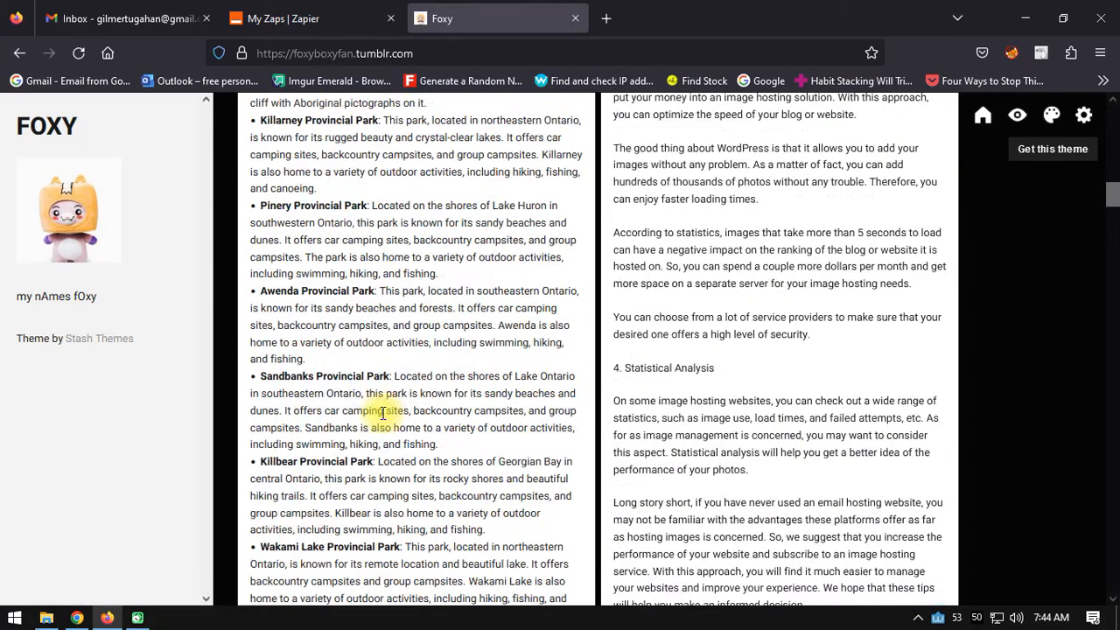
pyautogui.scroll(1, 378, 403)
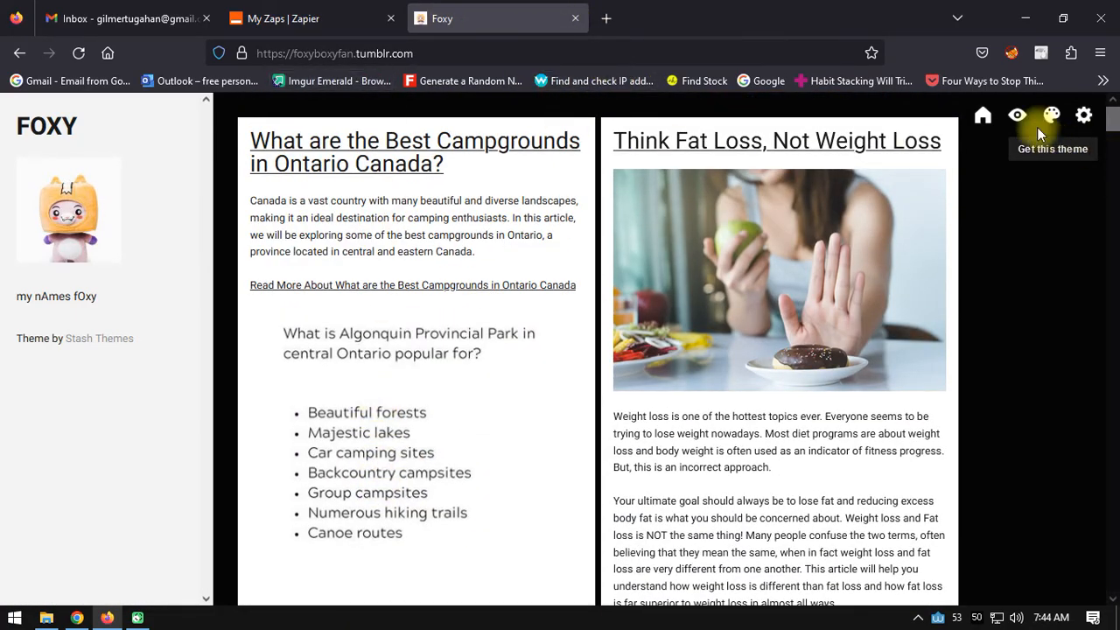
pyautogui.click(575, 19)
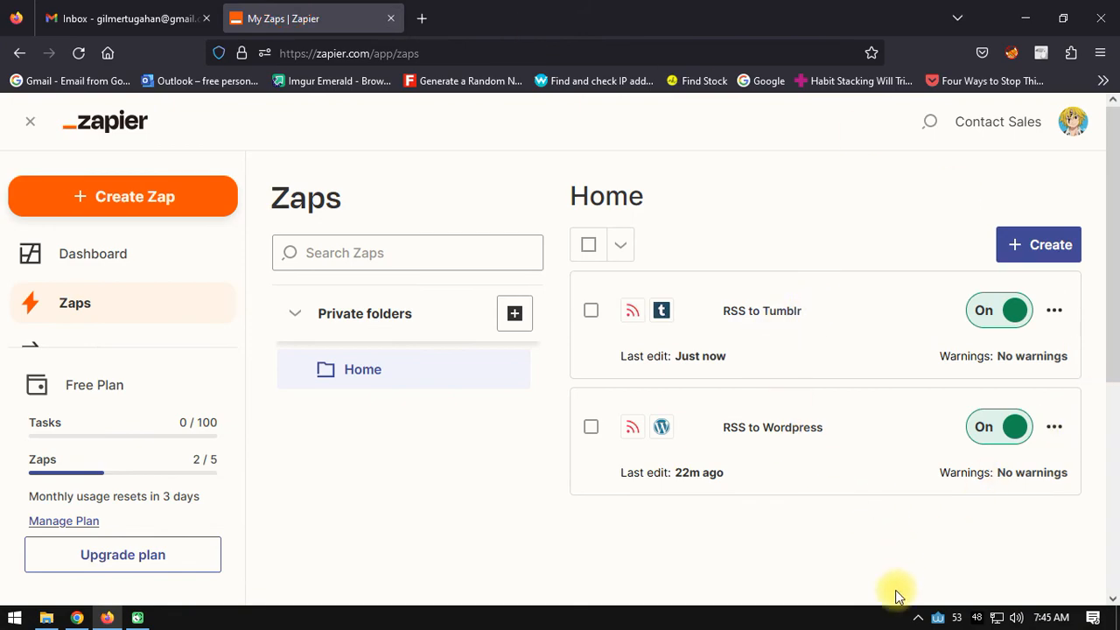